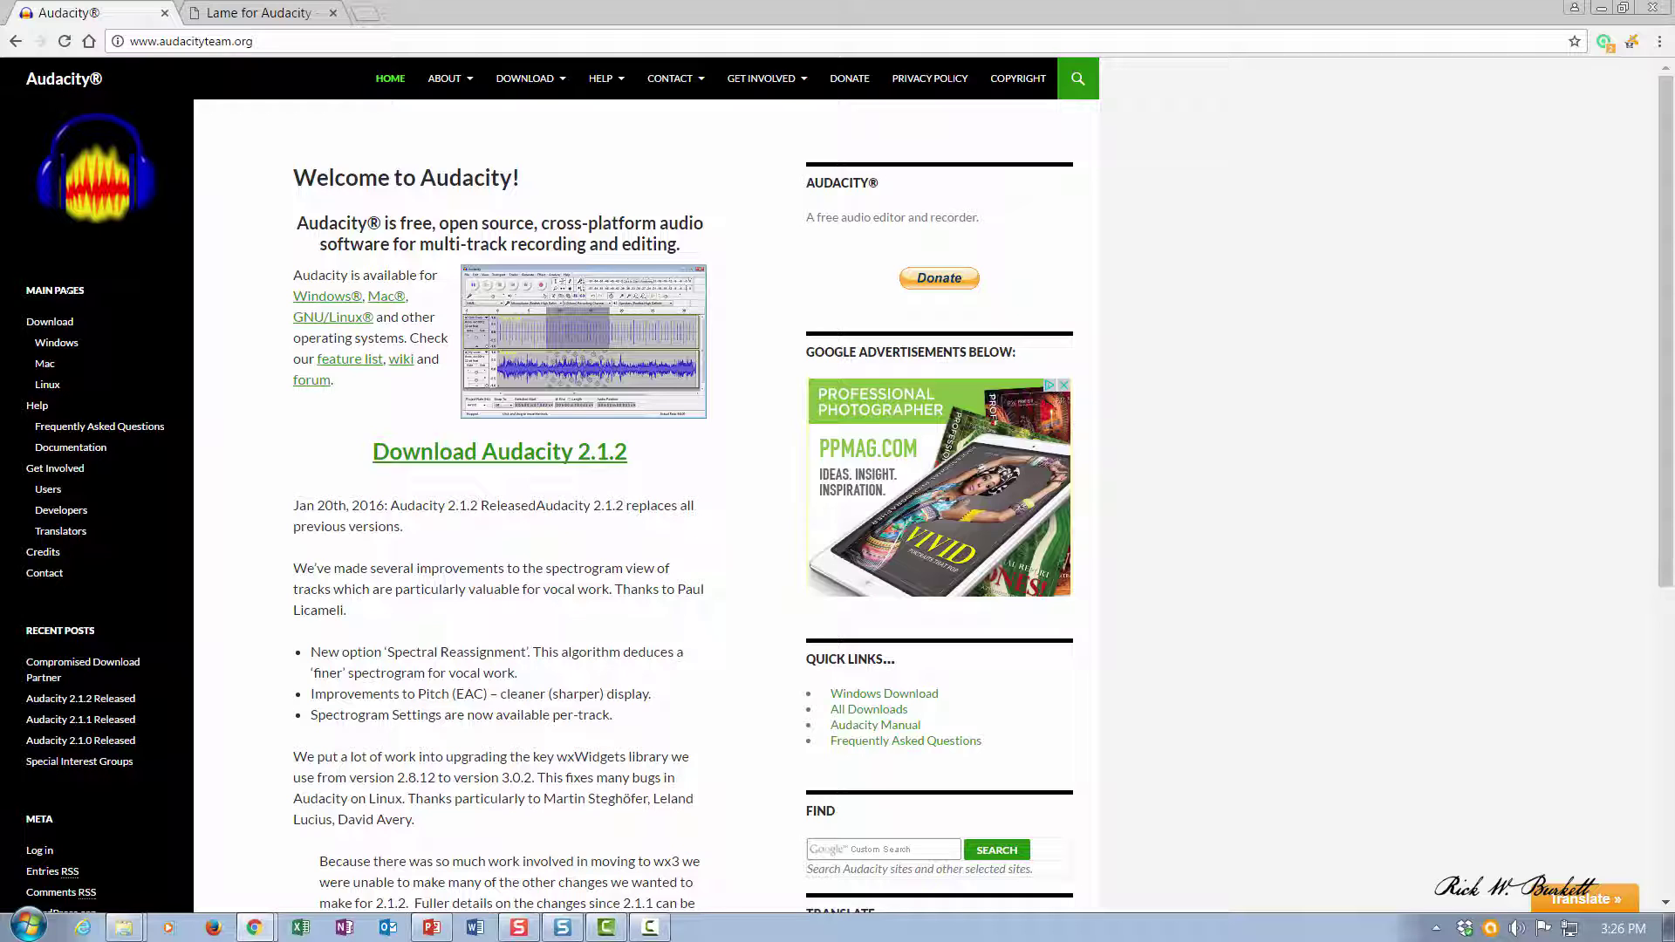
Step: Go to the Windows downloads page listing Audacity 2.1.2 and the LAME MP3 encoder
left_click(66, 348)
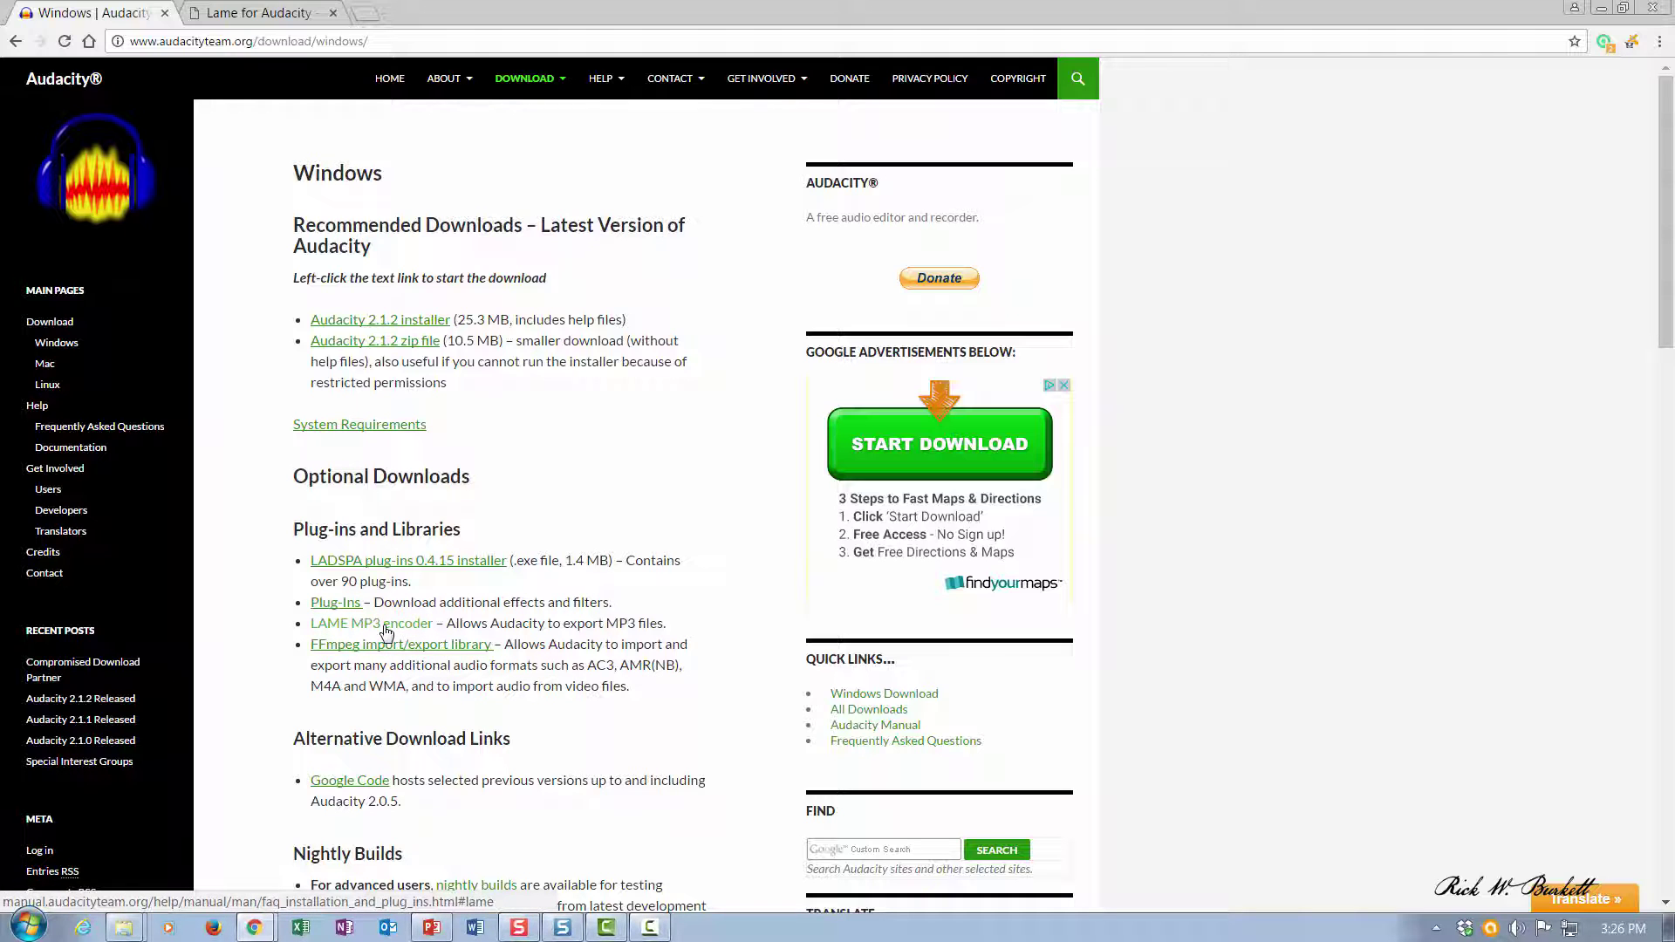
Step: Read the LAME MP3 encoder installation FAQ, then switch to the Lame for Audacity site
left_click(388, 630)
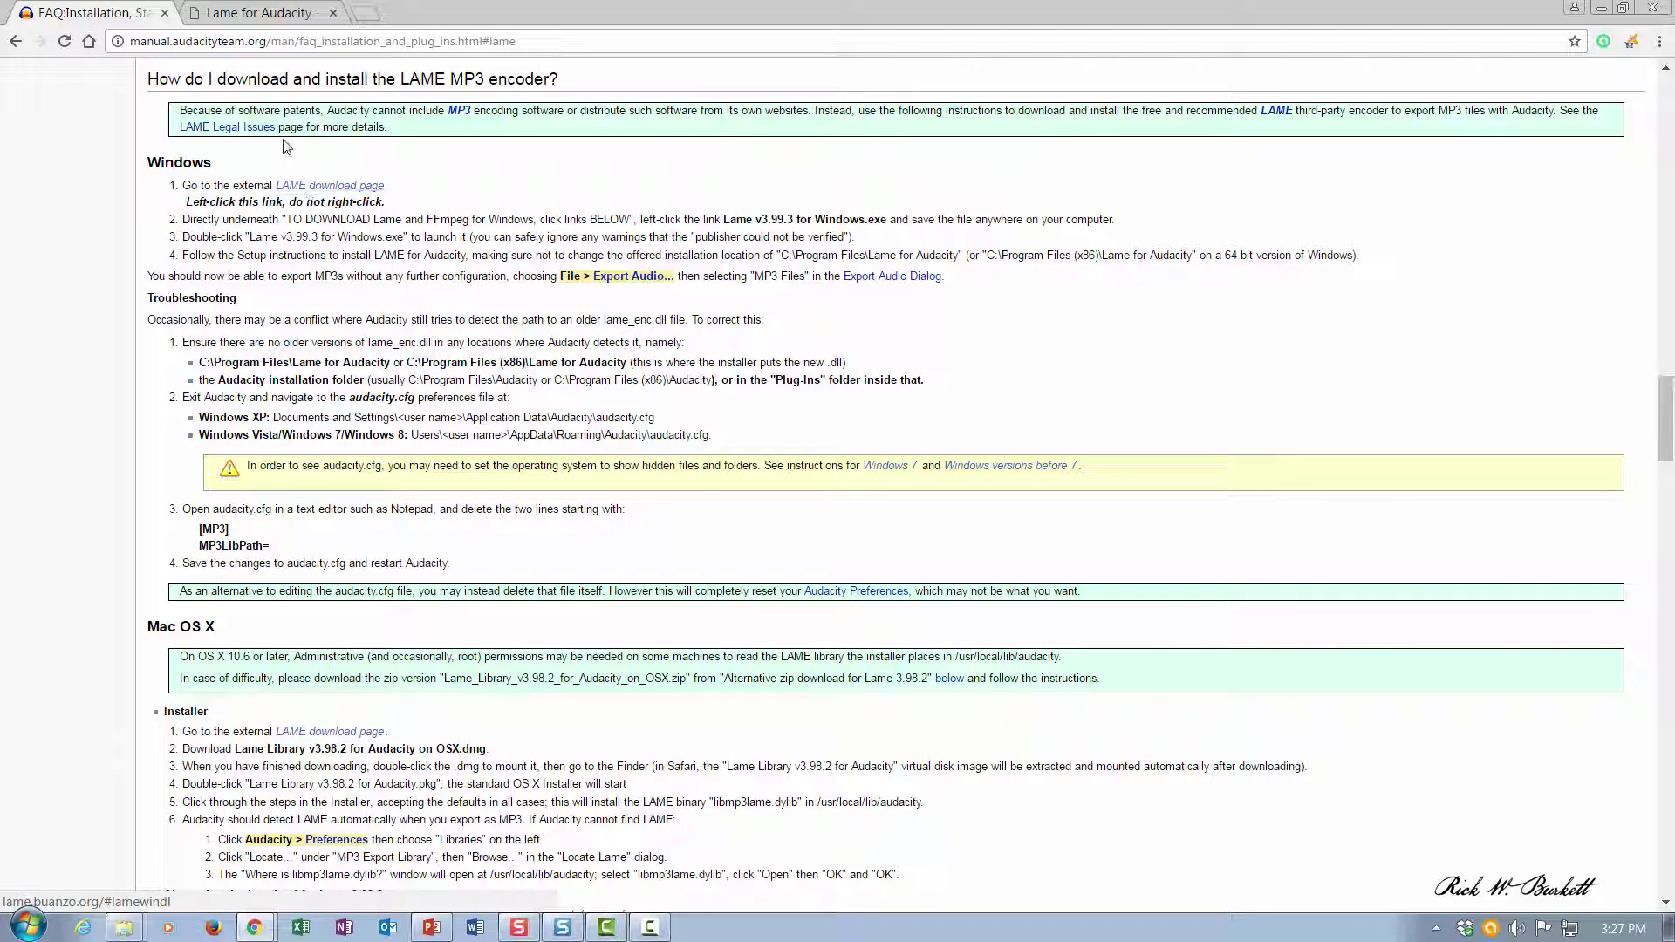
left_click(260, 14)
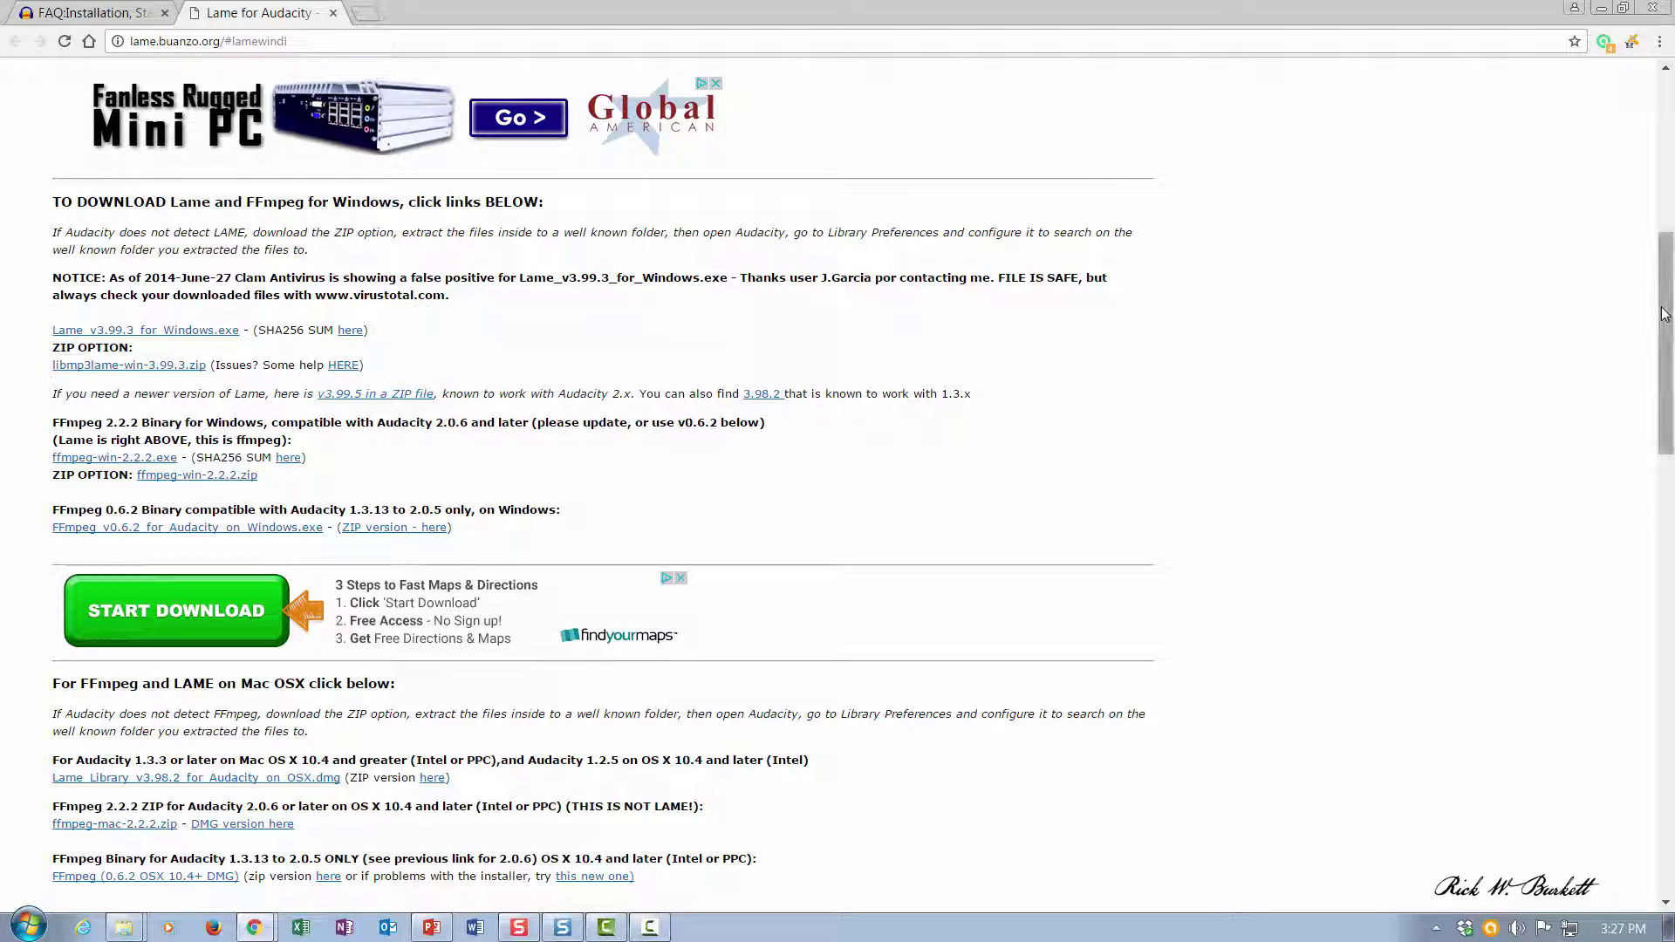
Step: Download libmp3lame-win-3.99.3.zip from lame.buanzo.org and minimize Chrome
left_click_drag(1665, 312, 1633, 135)
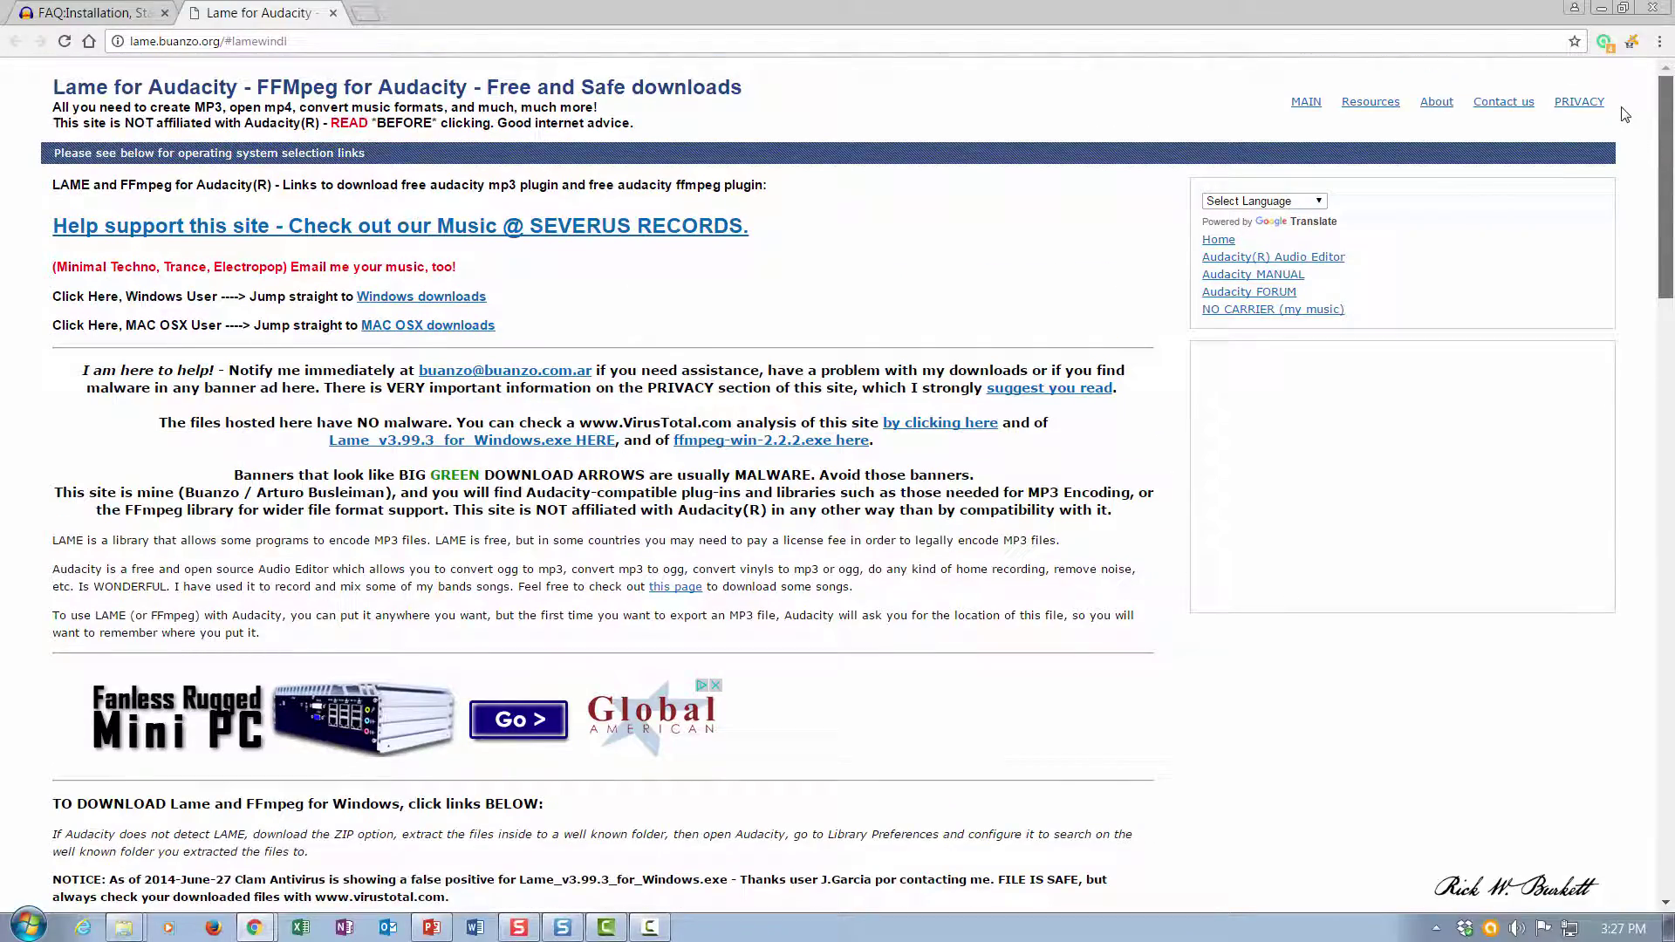
scroll(1627, 174, "down", 3)
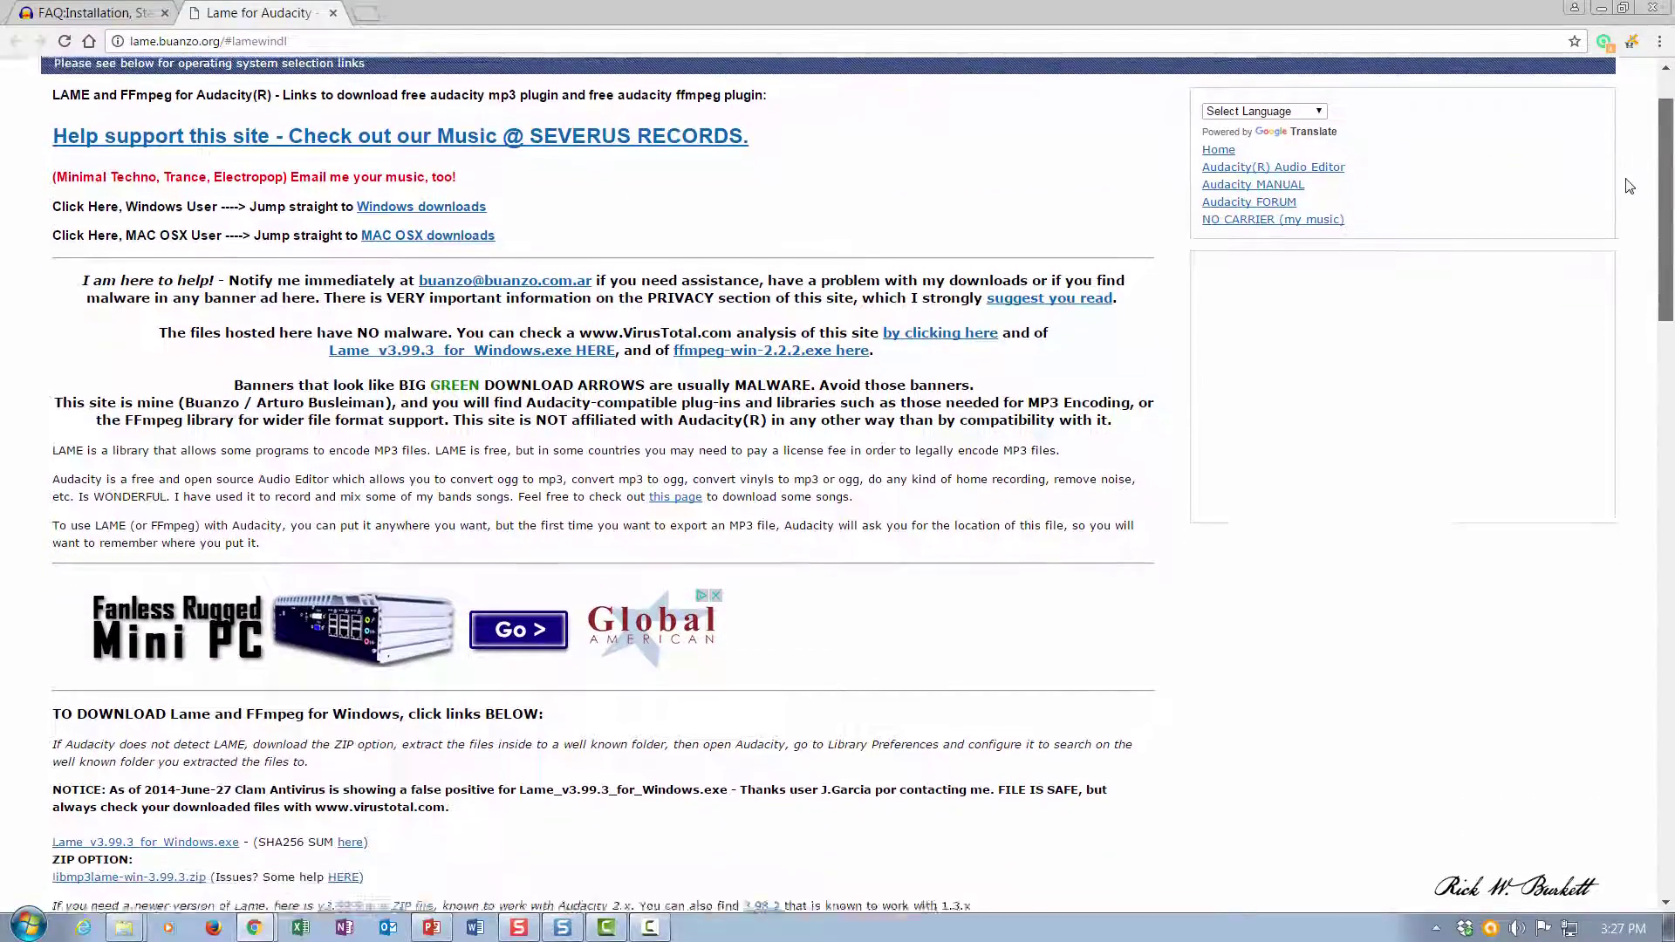
left_click_drag(1629, 222, 1640, 336)
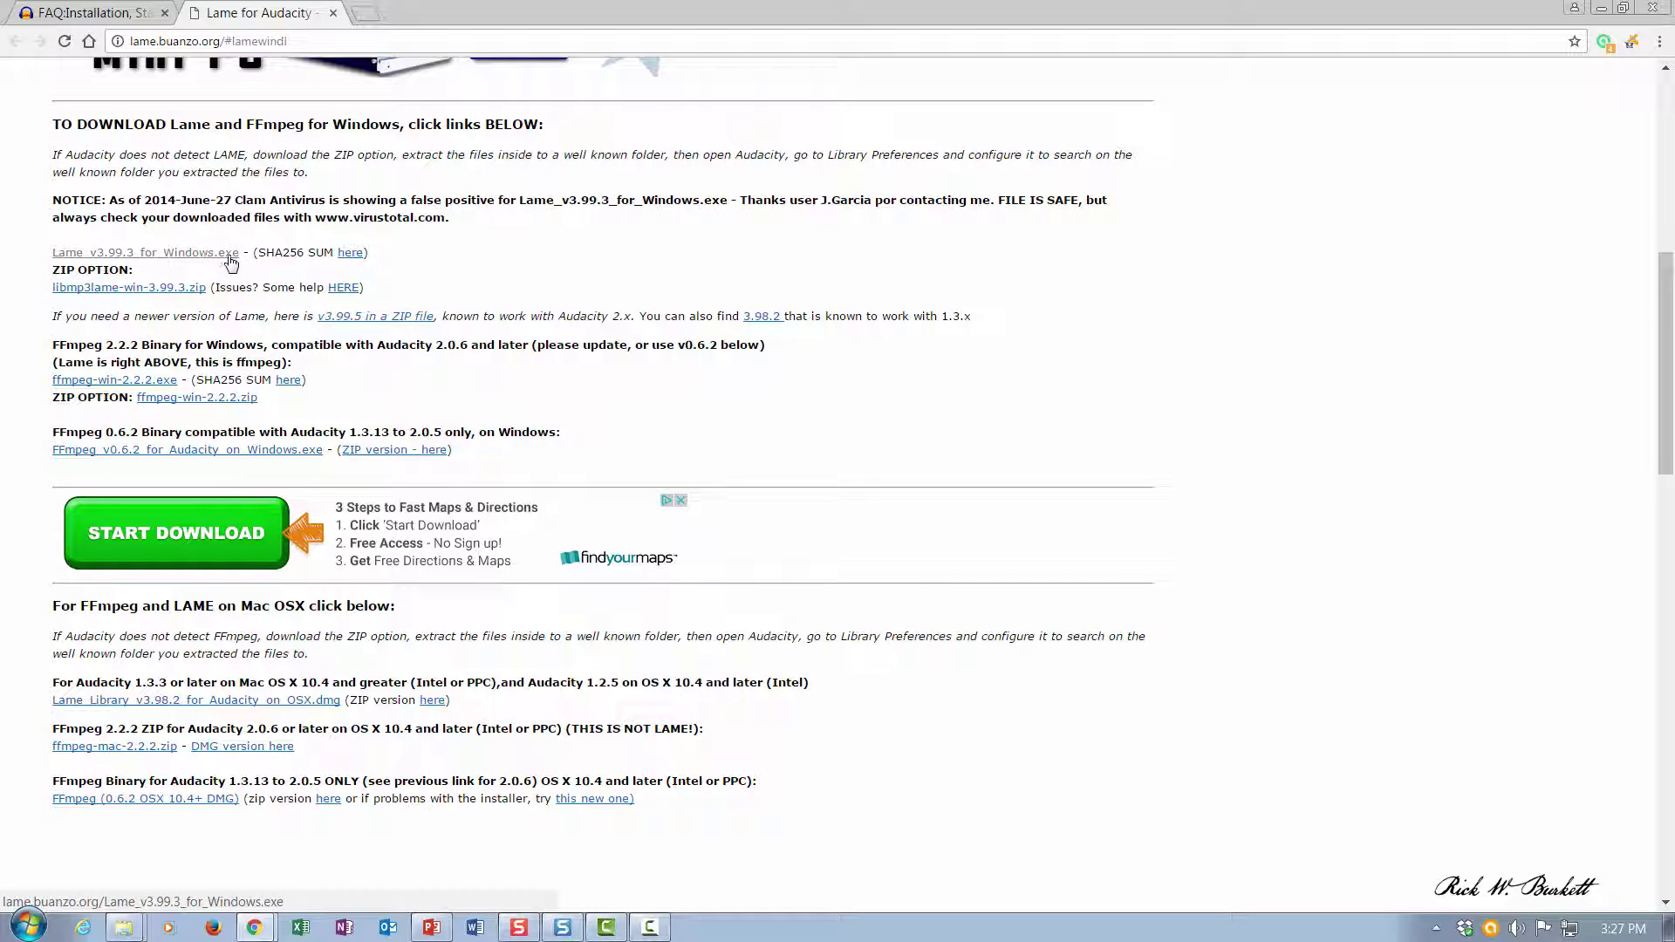
left_click(186, 291)
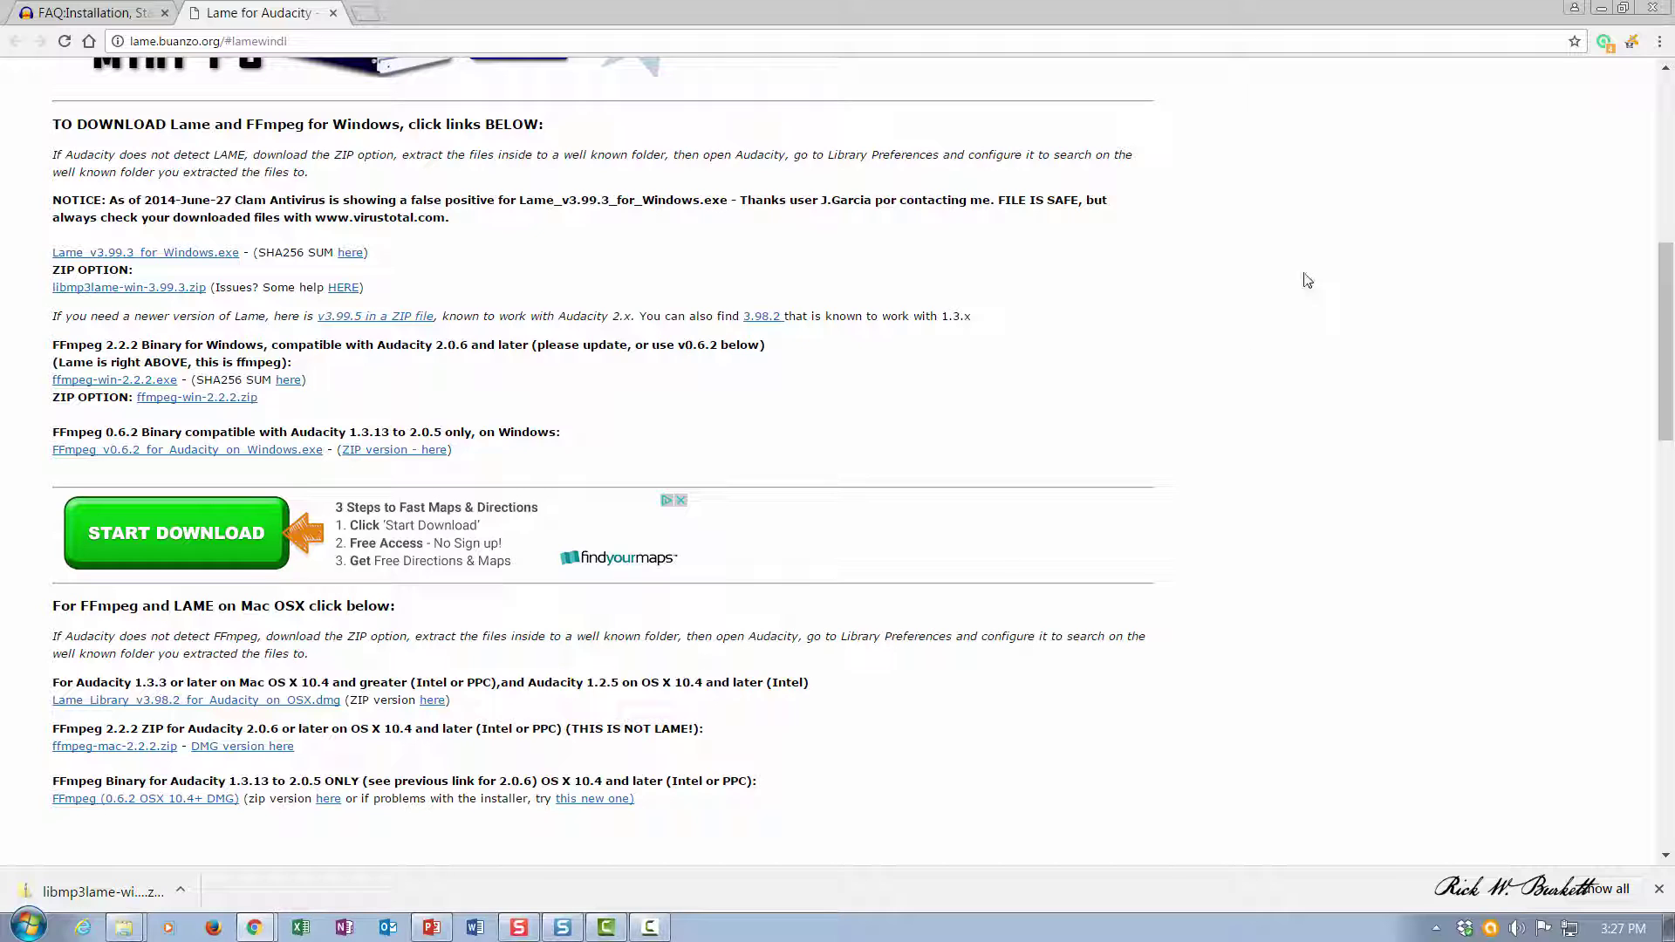
left_click(1603, 9)
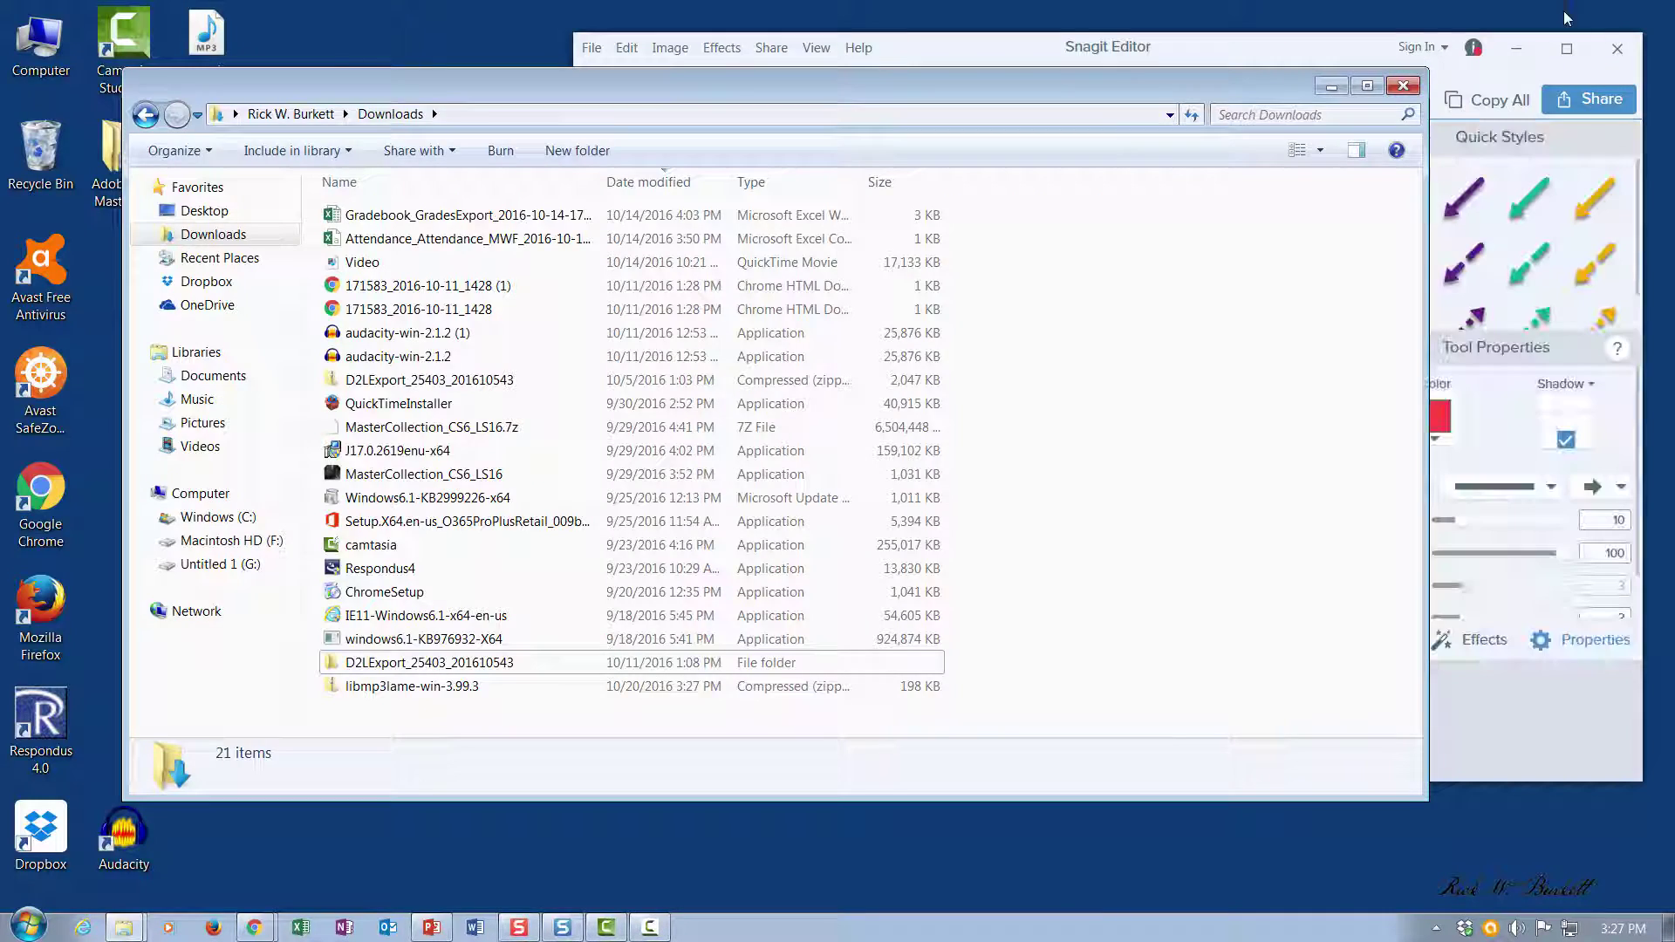
Step: Sort Downloads by Date modified, newest first, and select the libmp3lame-win-3.99.3 zip
left_click(667, 184)
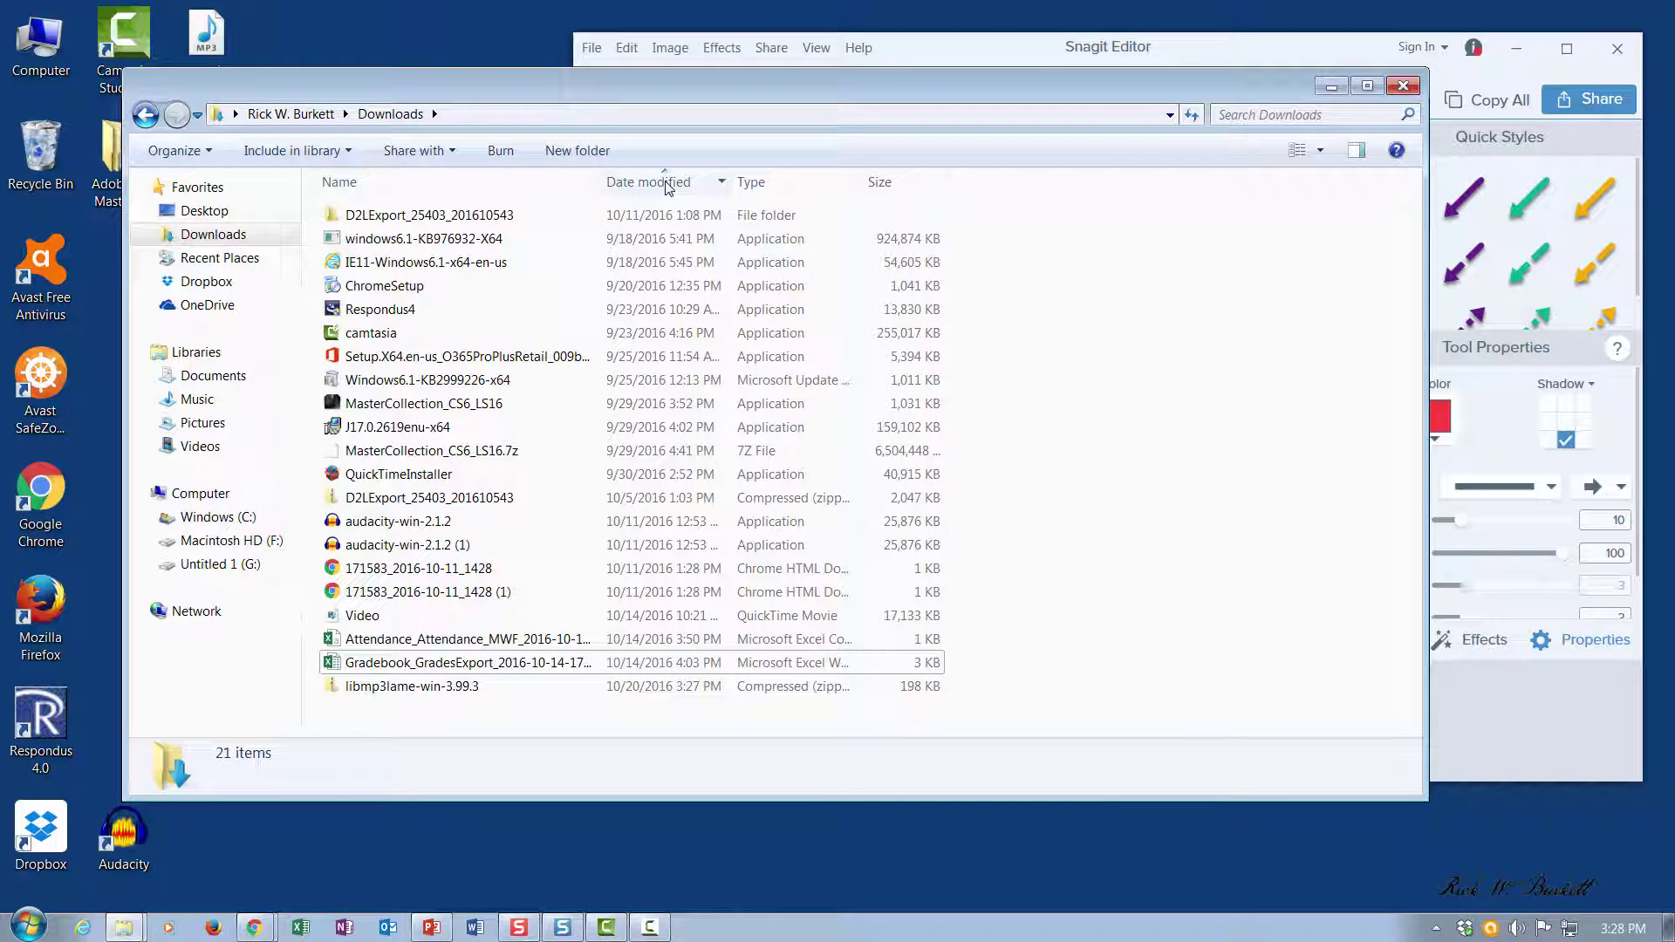
left_click(667, 183)
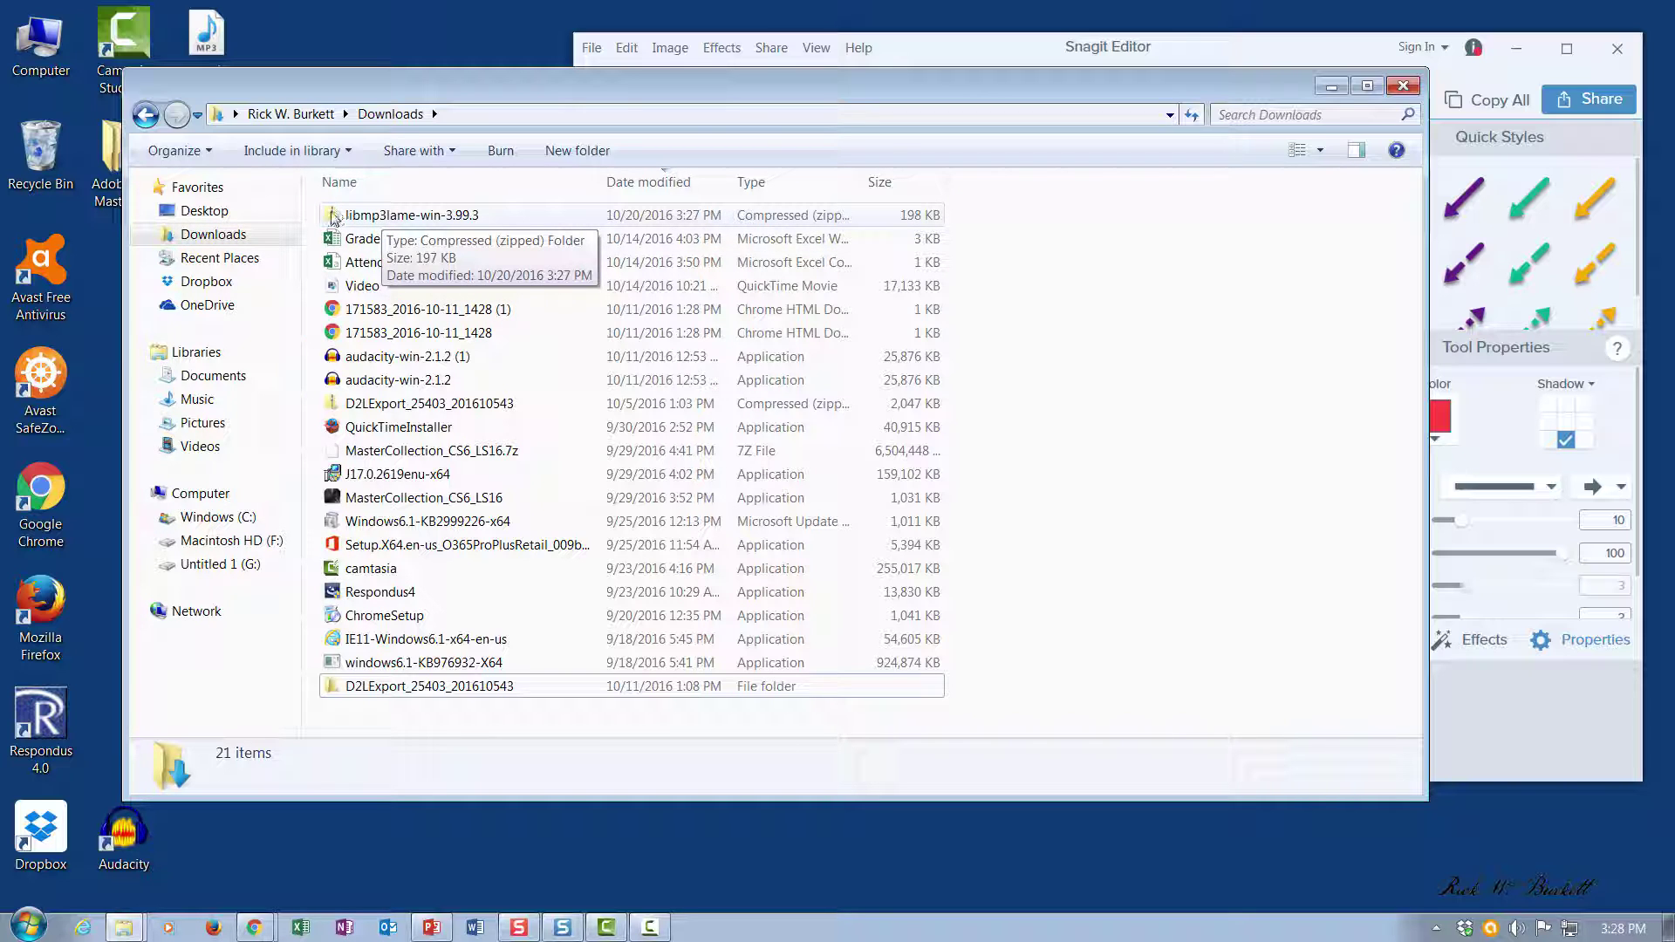
left_click(454, 218)
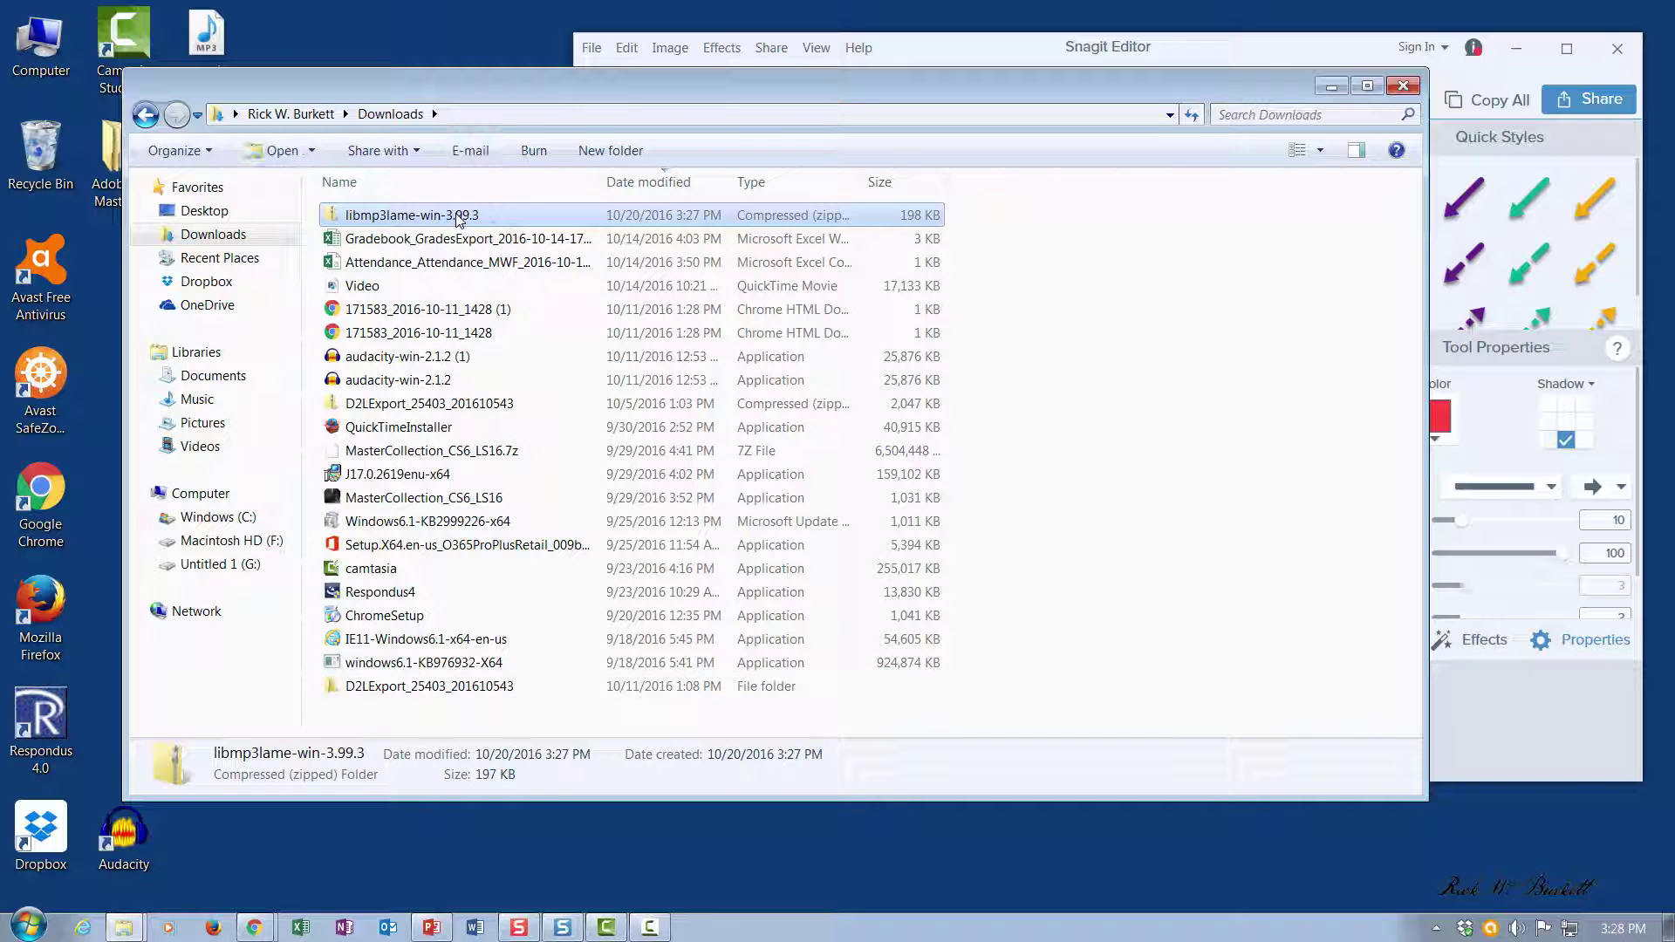
Step: Extract the libmp3lame-win-3.99.3 zip into Downloads and bring the extracted folder window into view
right_click(456, 219)
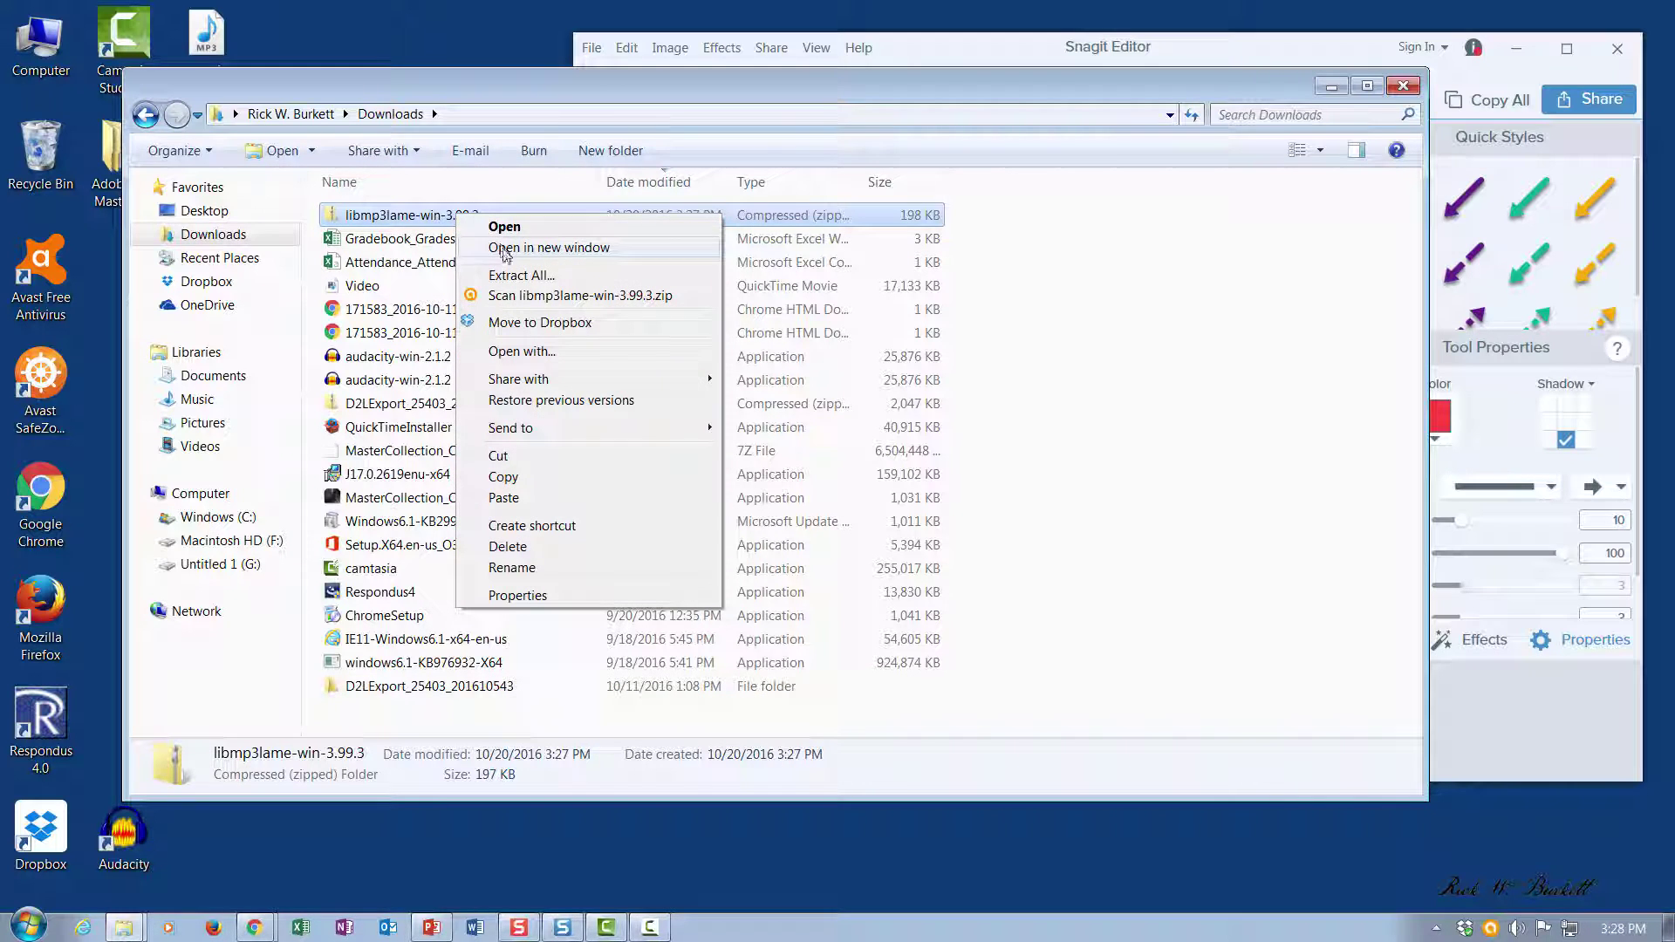
left_click(512, 276)
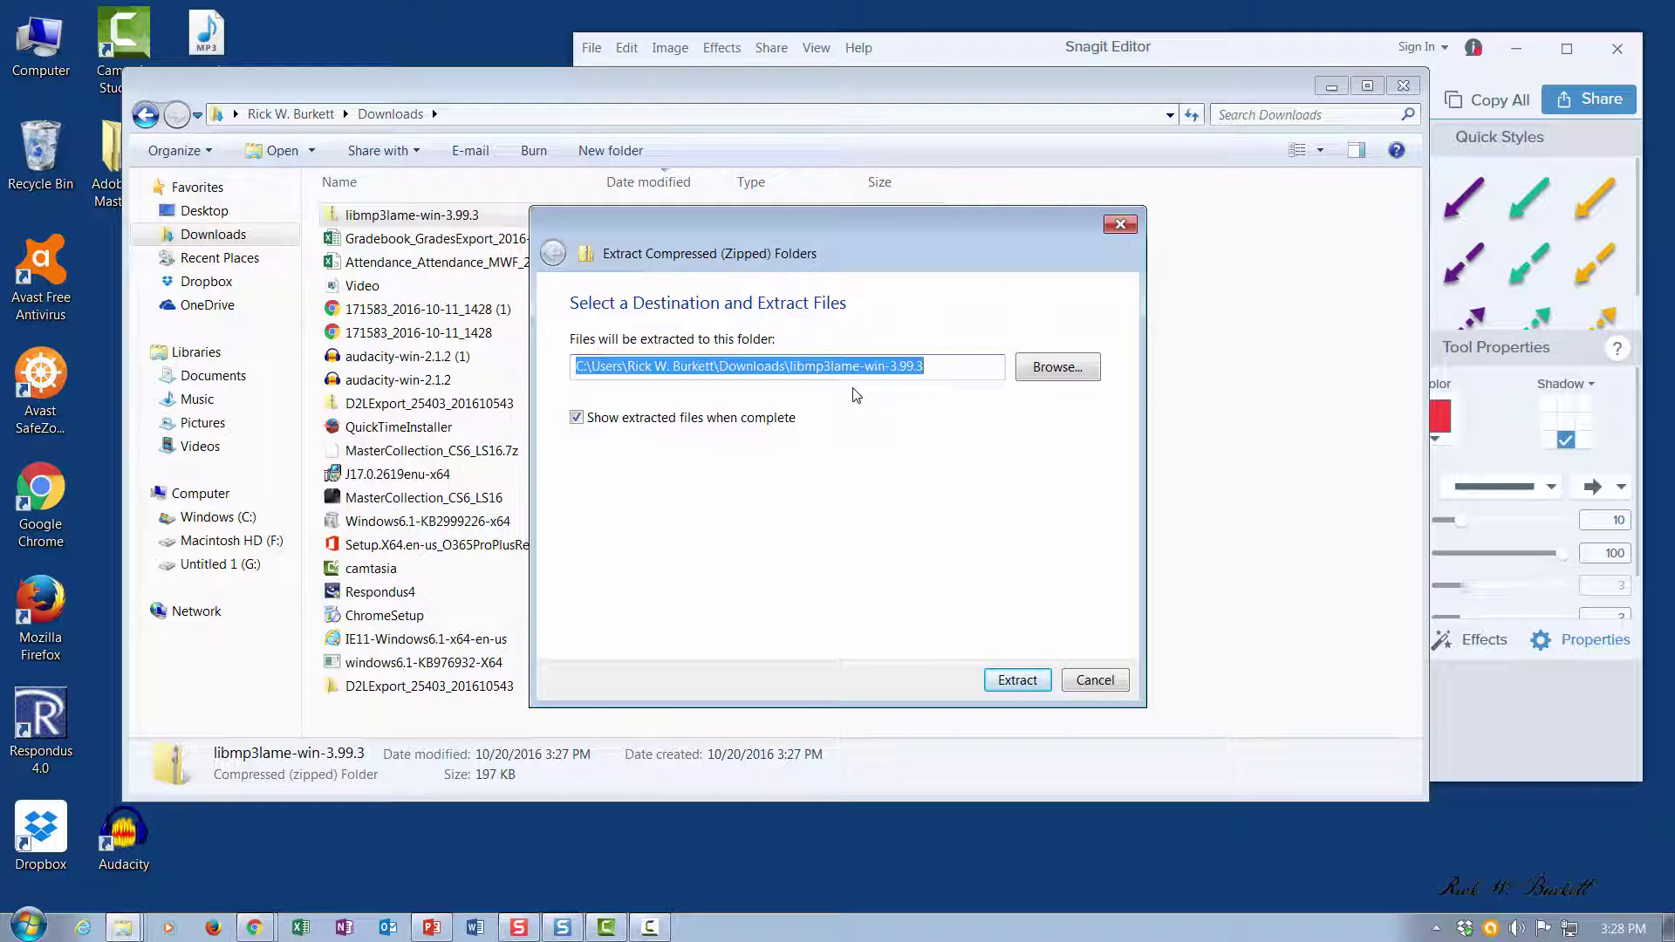
left_click(720, 368)
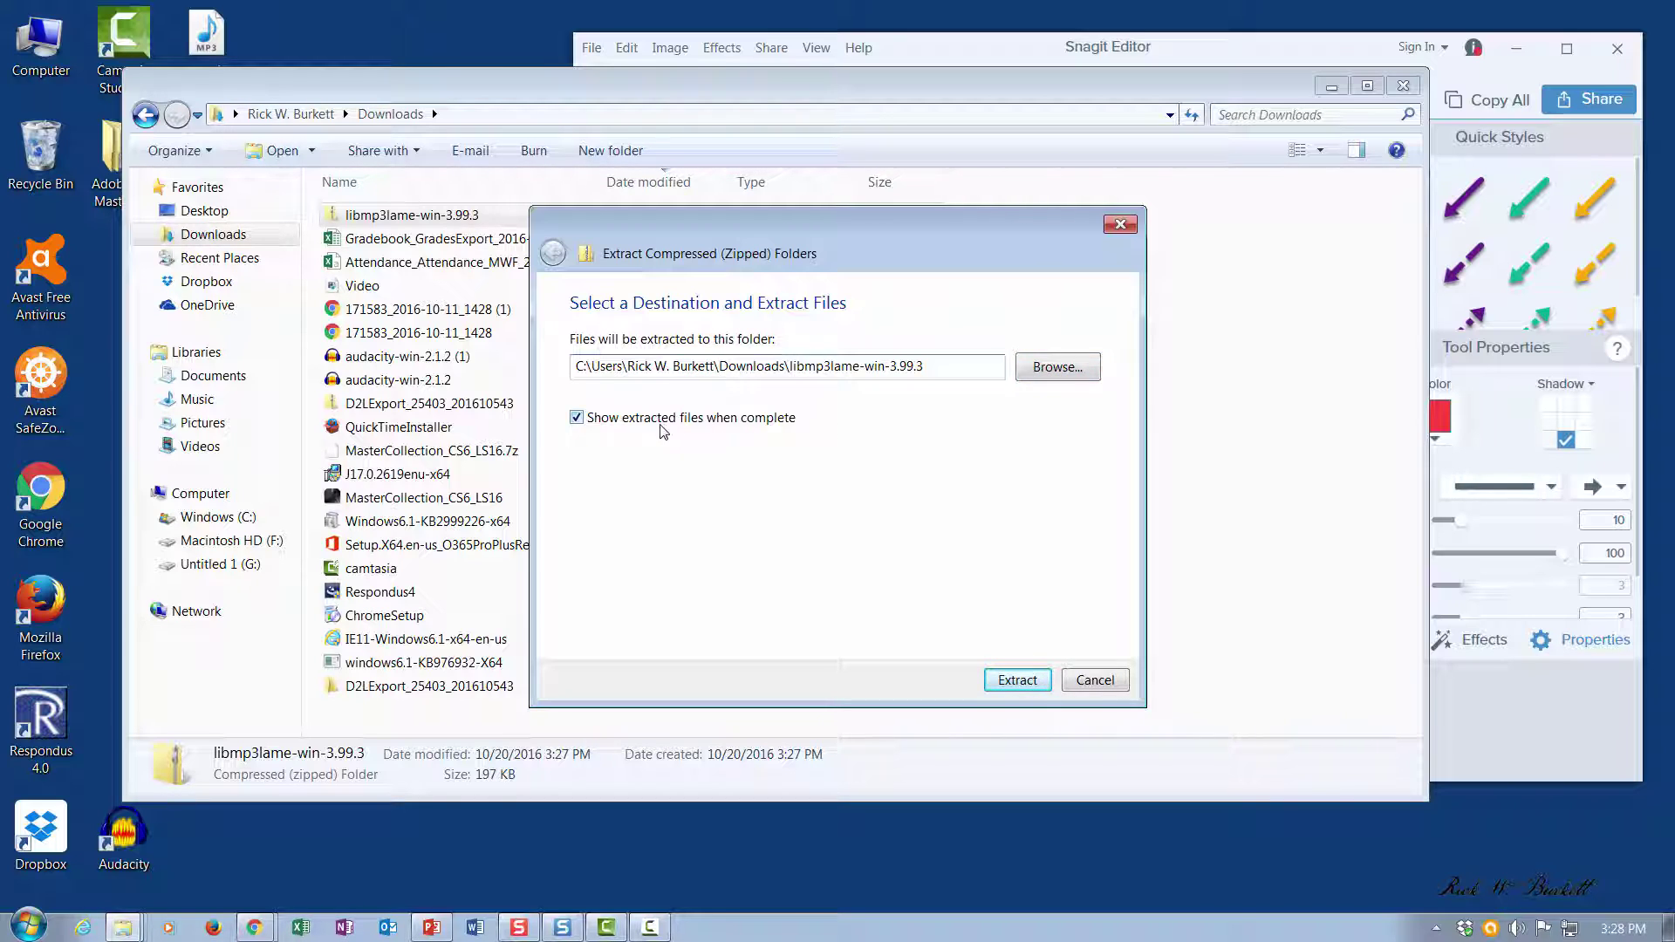
left_click(1017, 682)
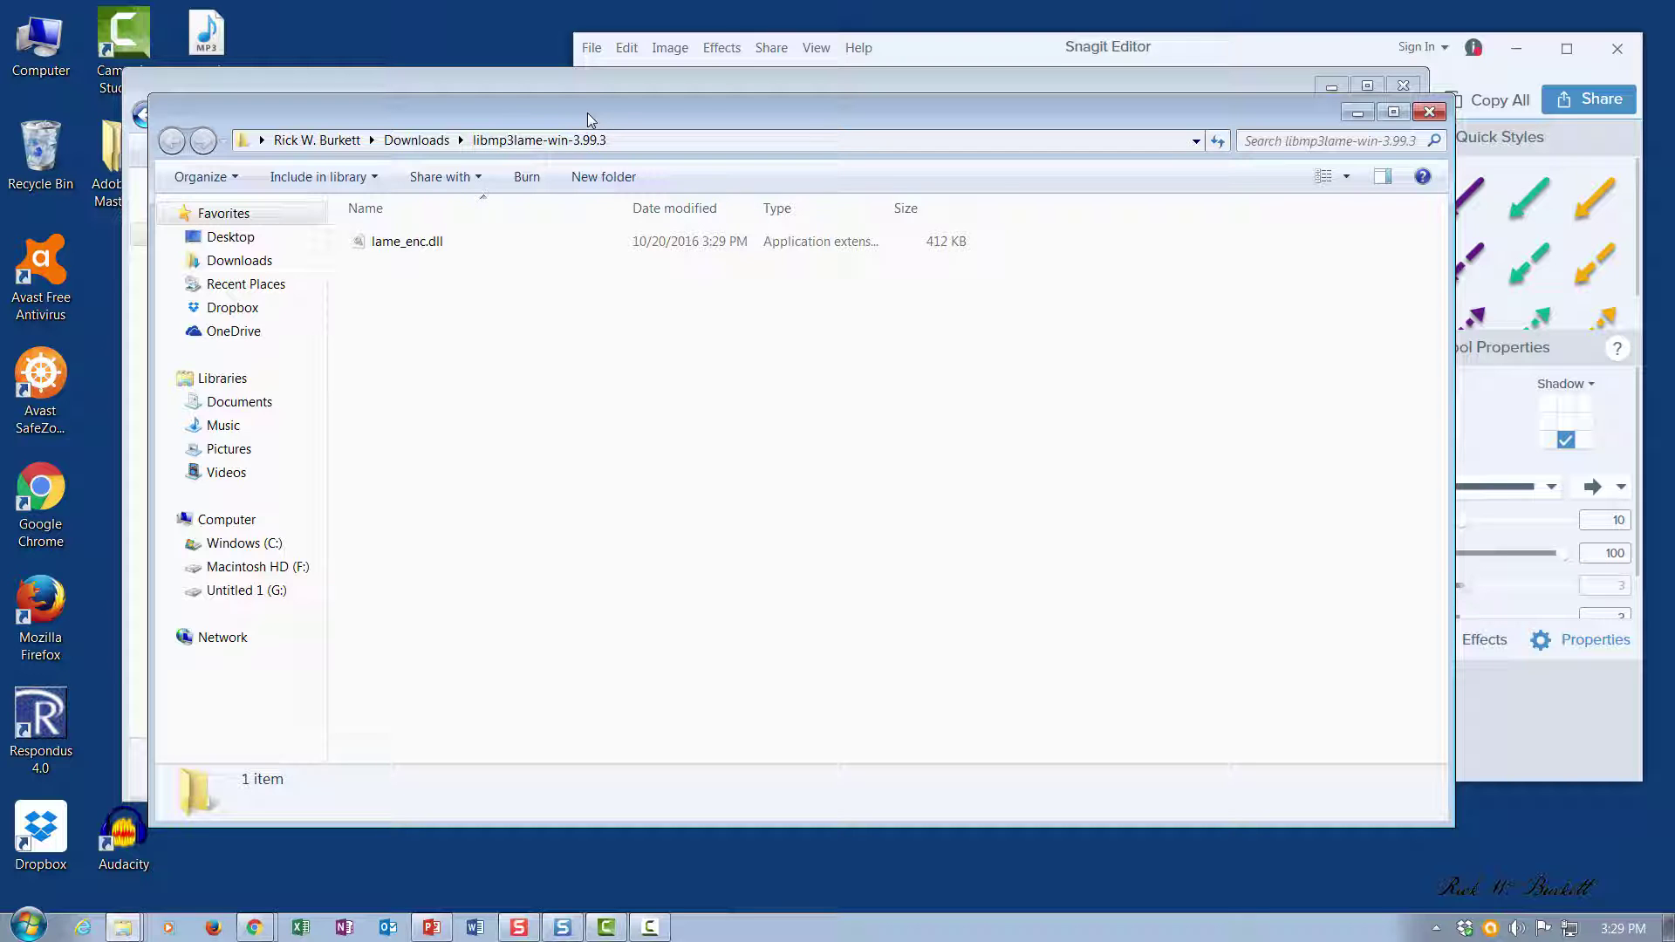
left_click_drag(590, 119, 988, 167)
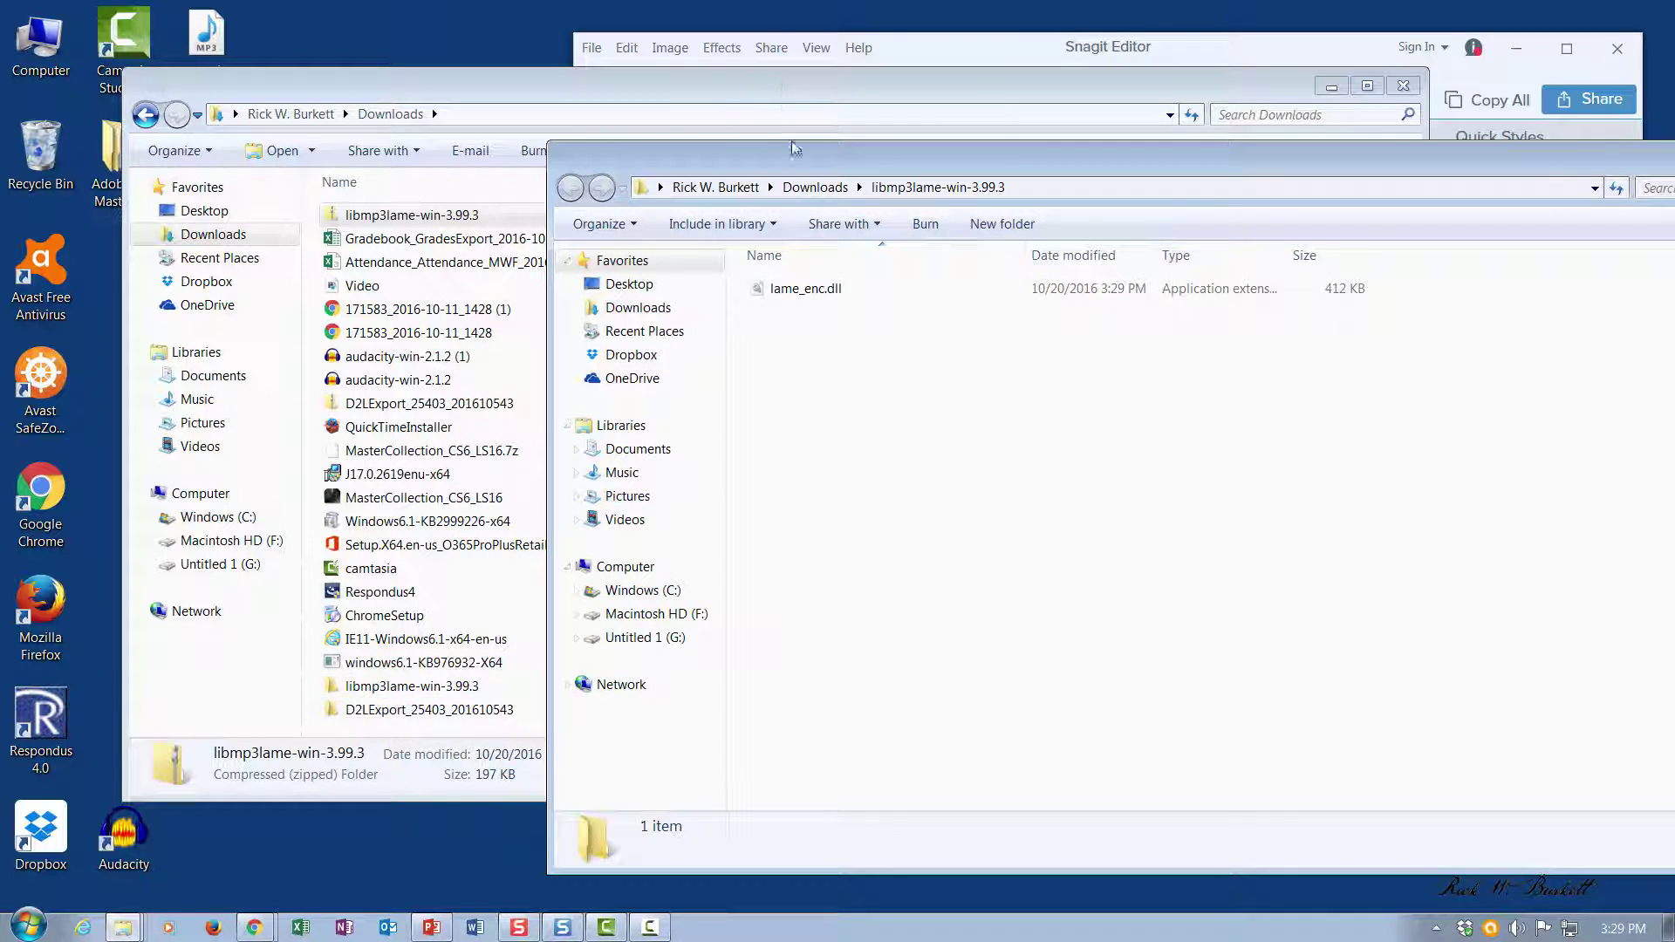
left_click_drag(793, 149, 452, 68)
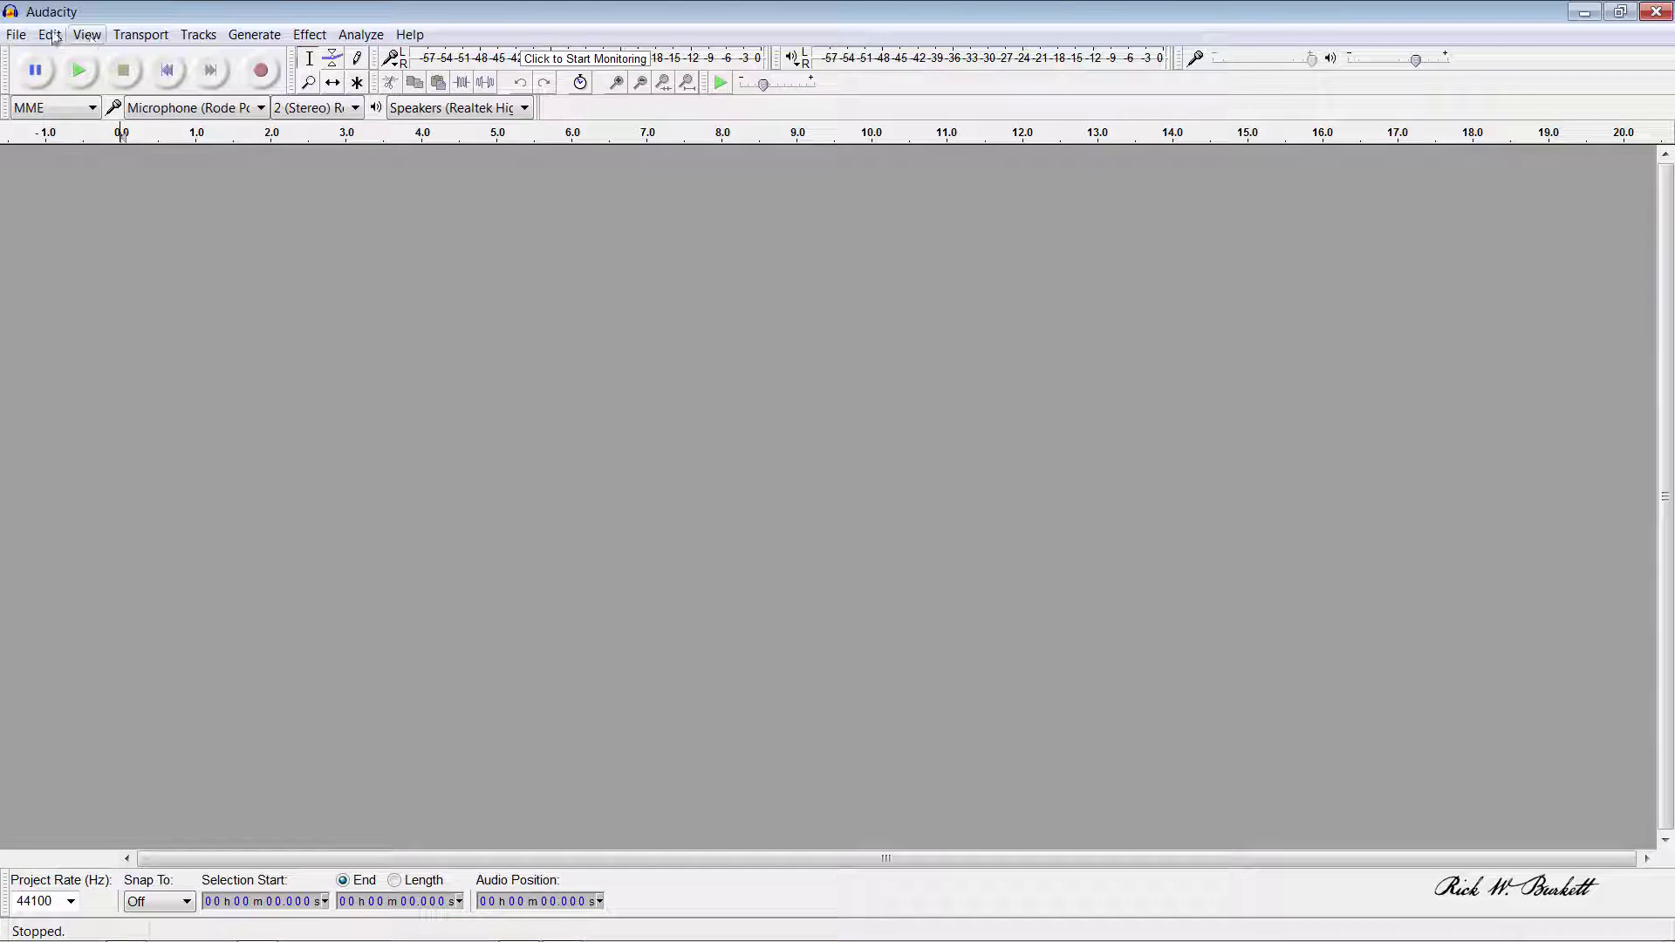
Step: In Edit > Preferences > Libraries, choose Locate... for the missing MP3 Library
left_click(49, 35)
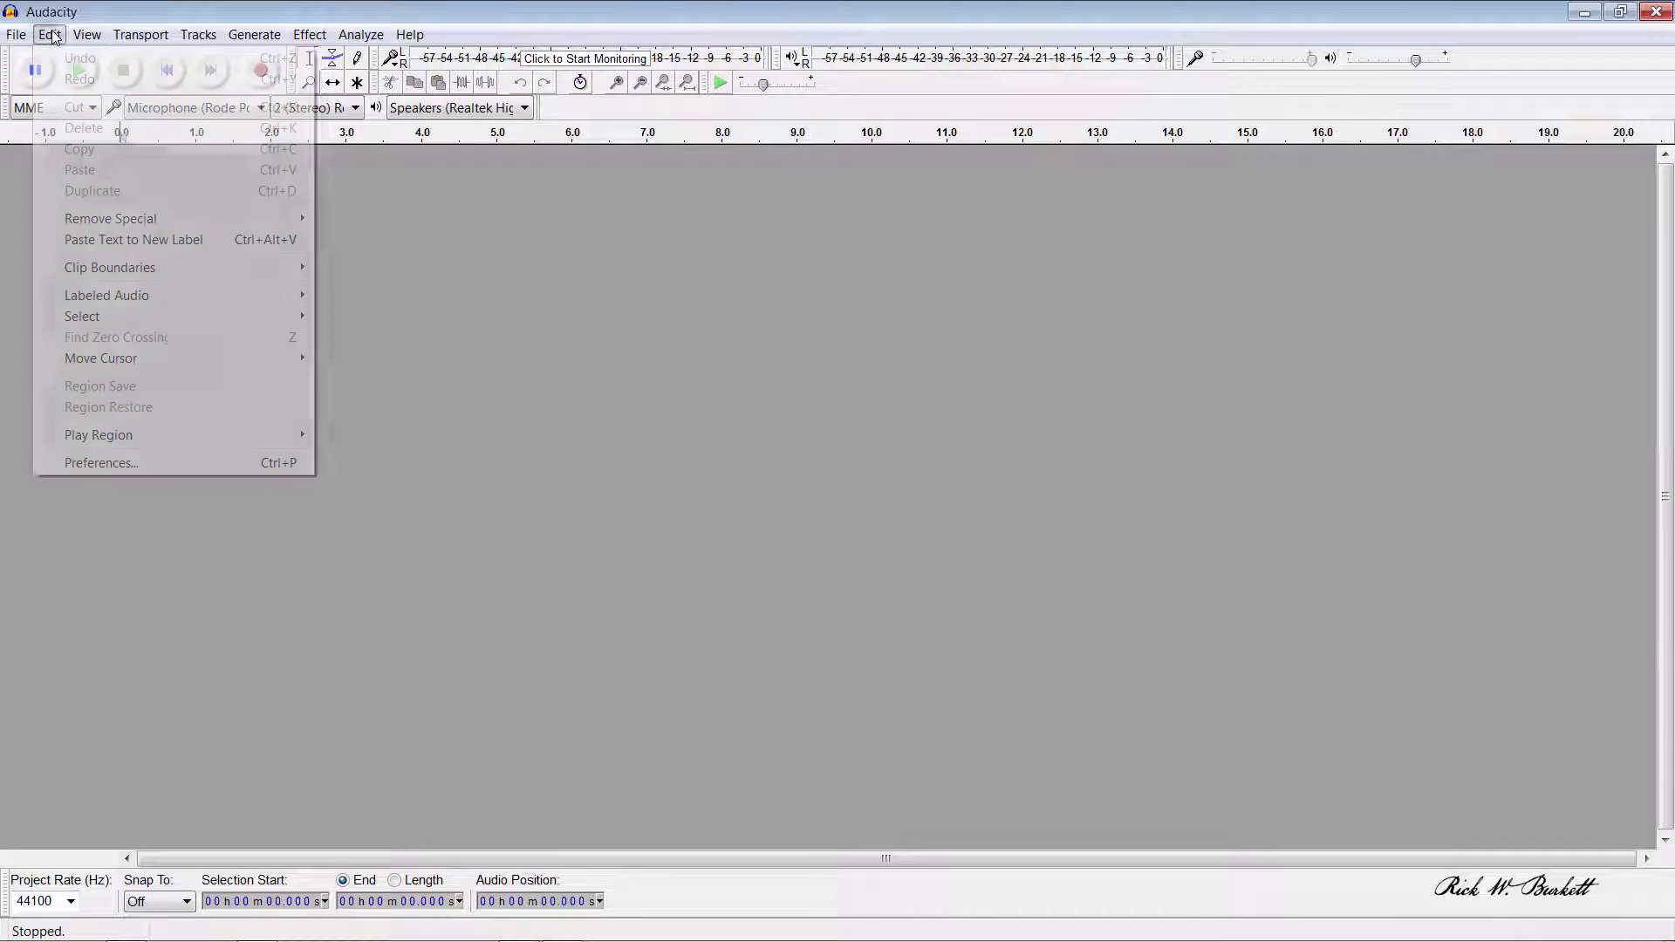
left_click(135, 463)
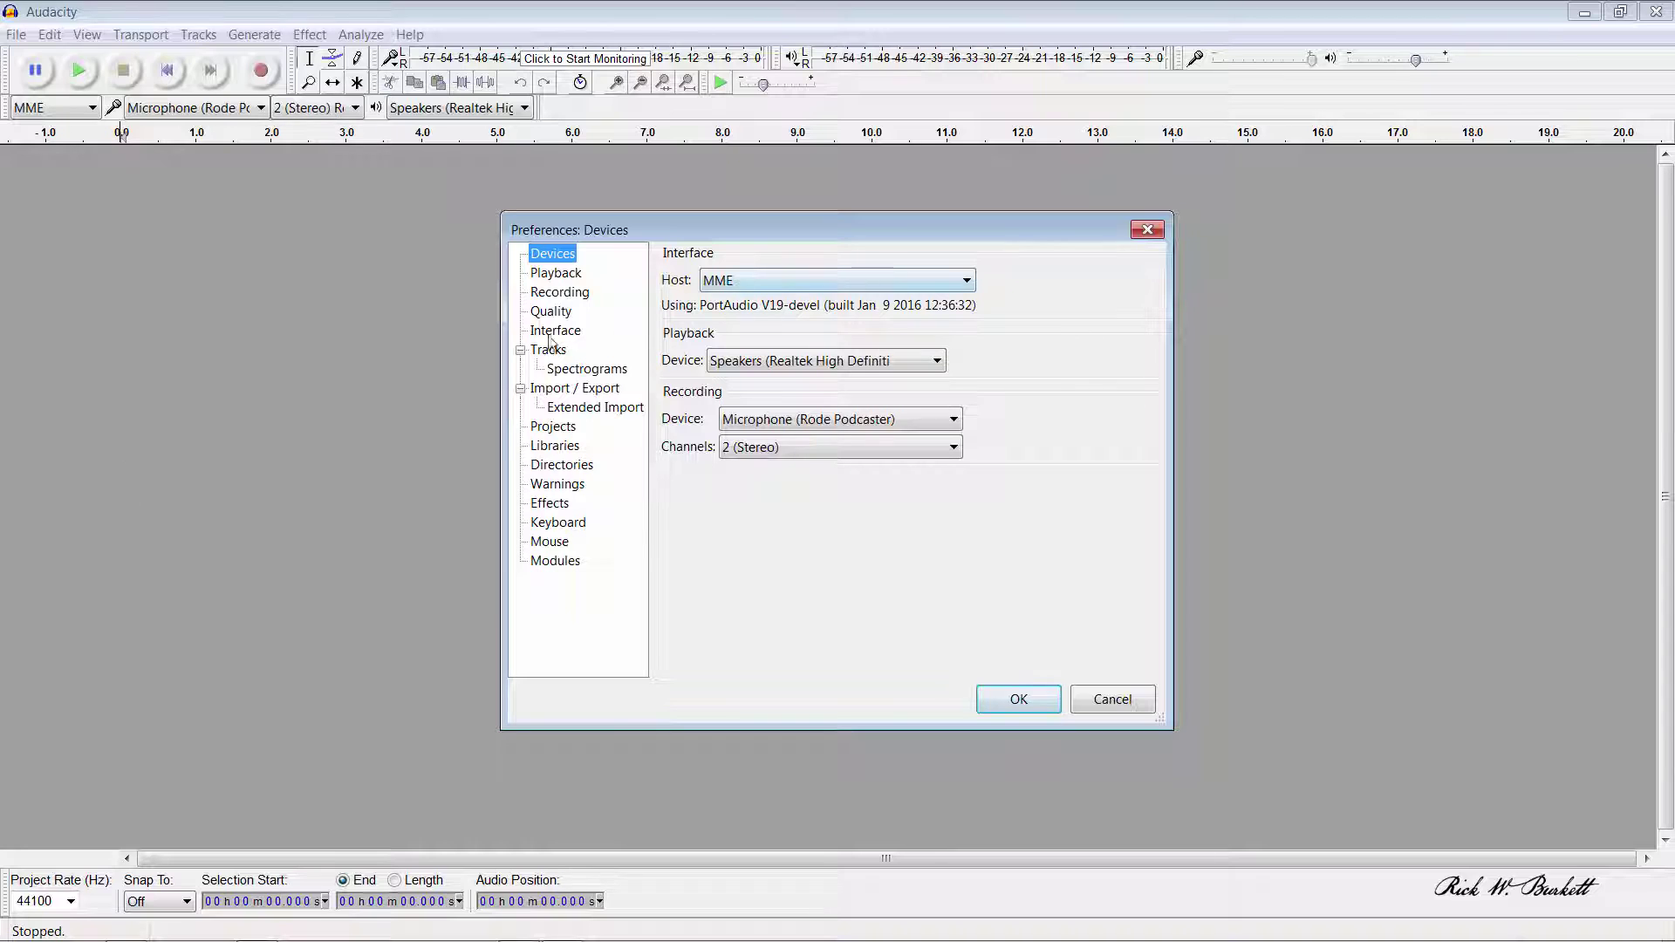
left_click(553, 447)
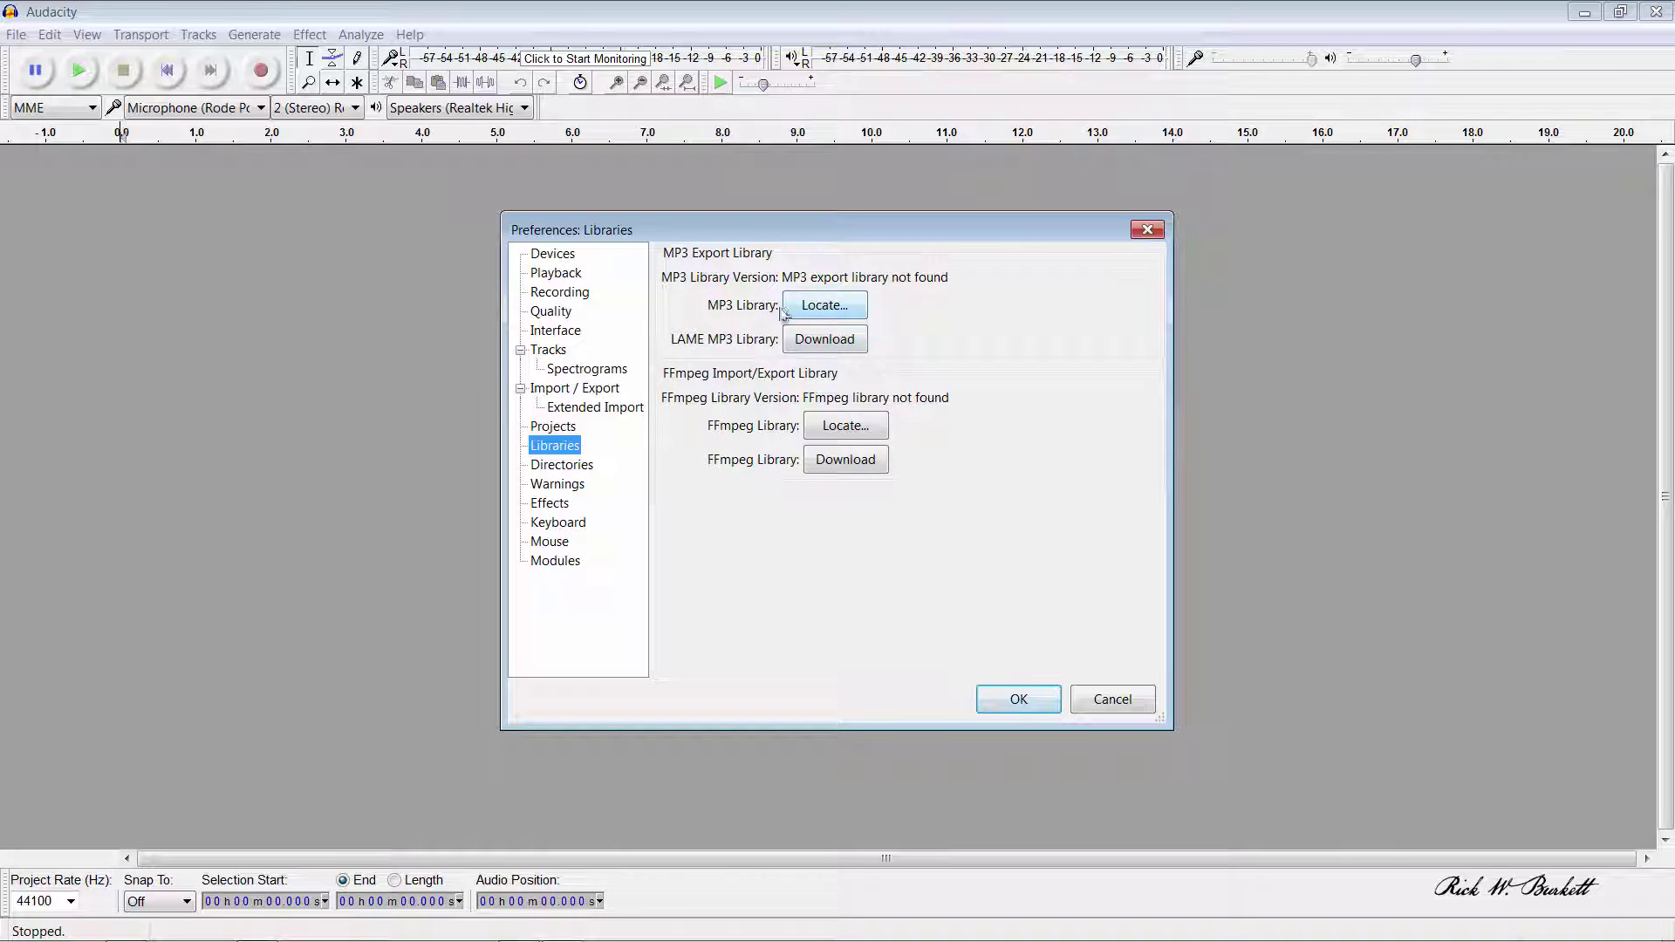
left_click(824, 307)
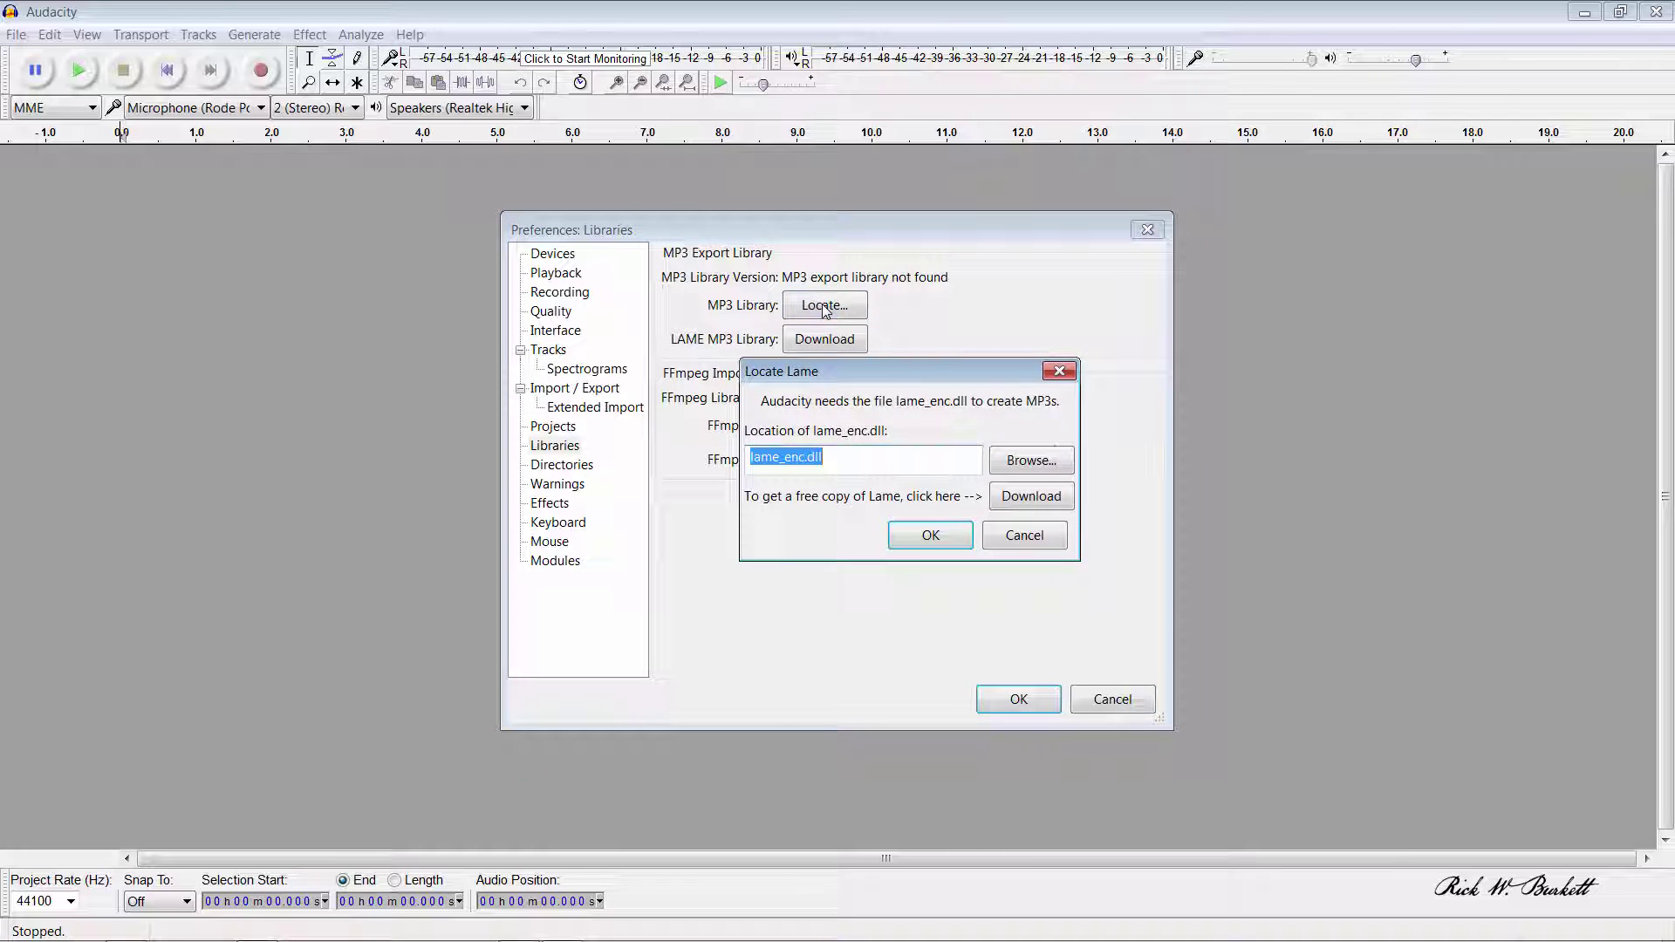
Step: Browse to Downloads > libmp3lame-win-3.99.3 and pick lame_enc.dll as the LAME library
left_click(1034, 460)
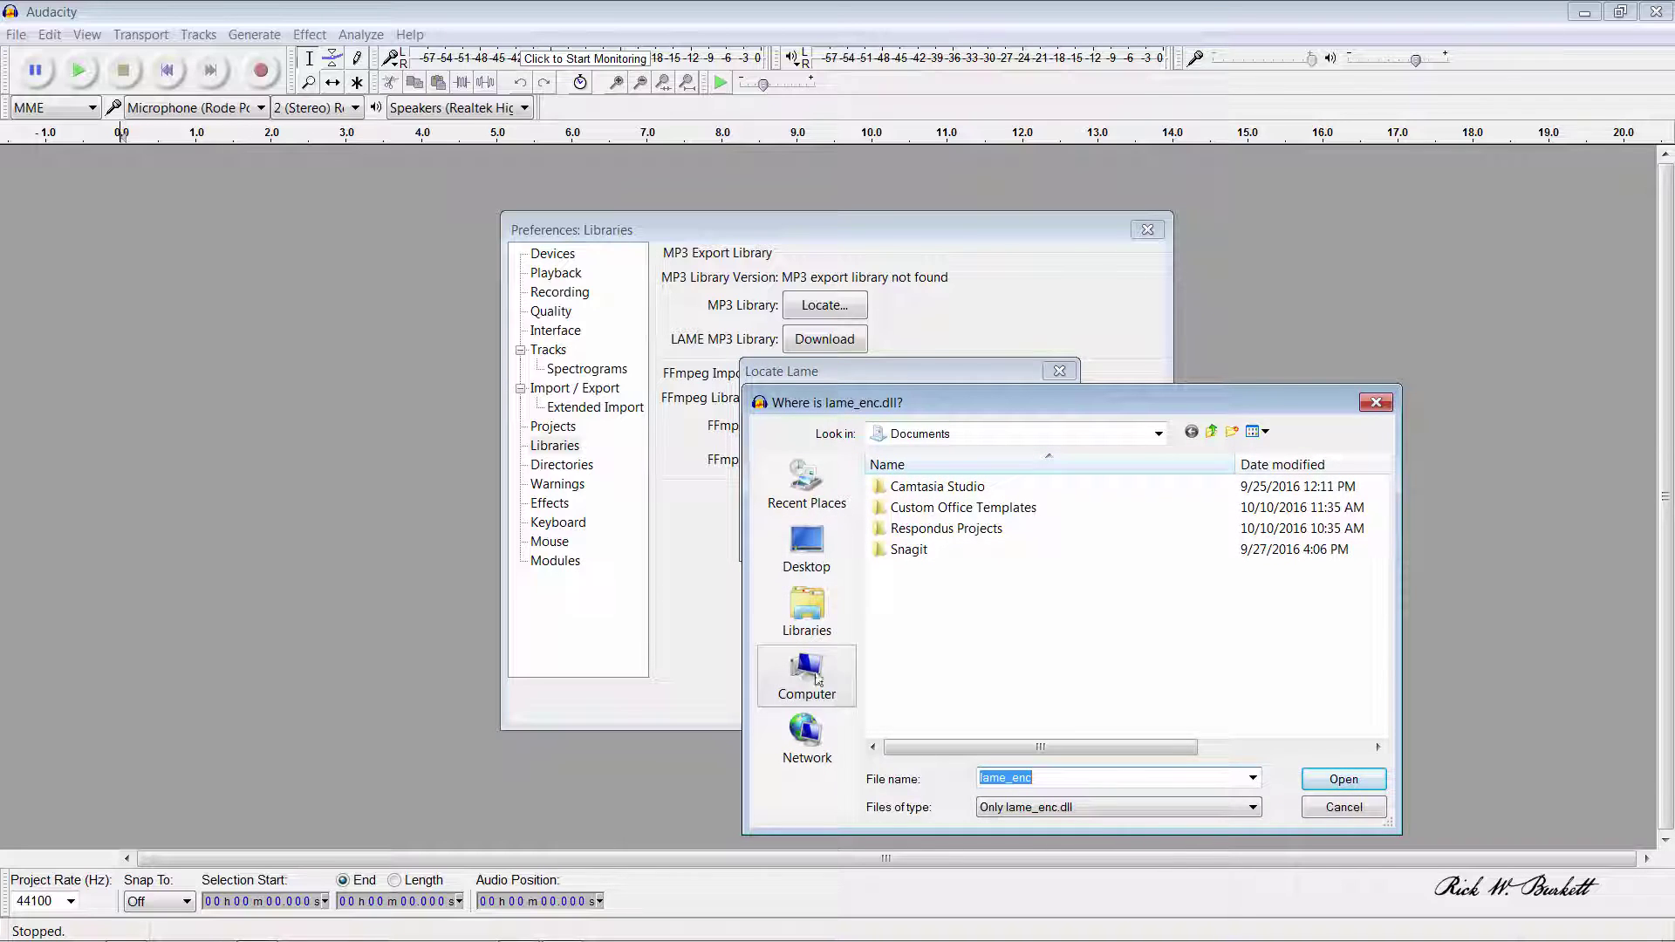
left_click(1156, 436)
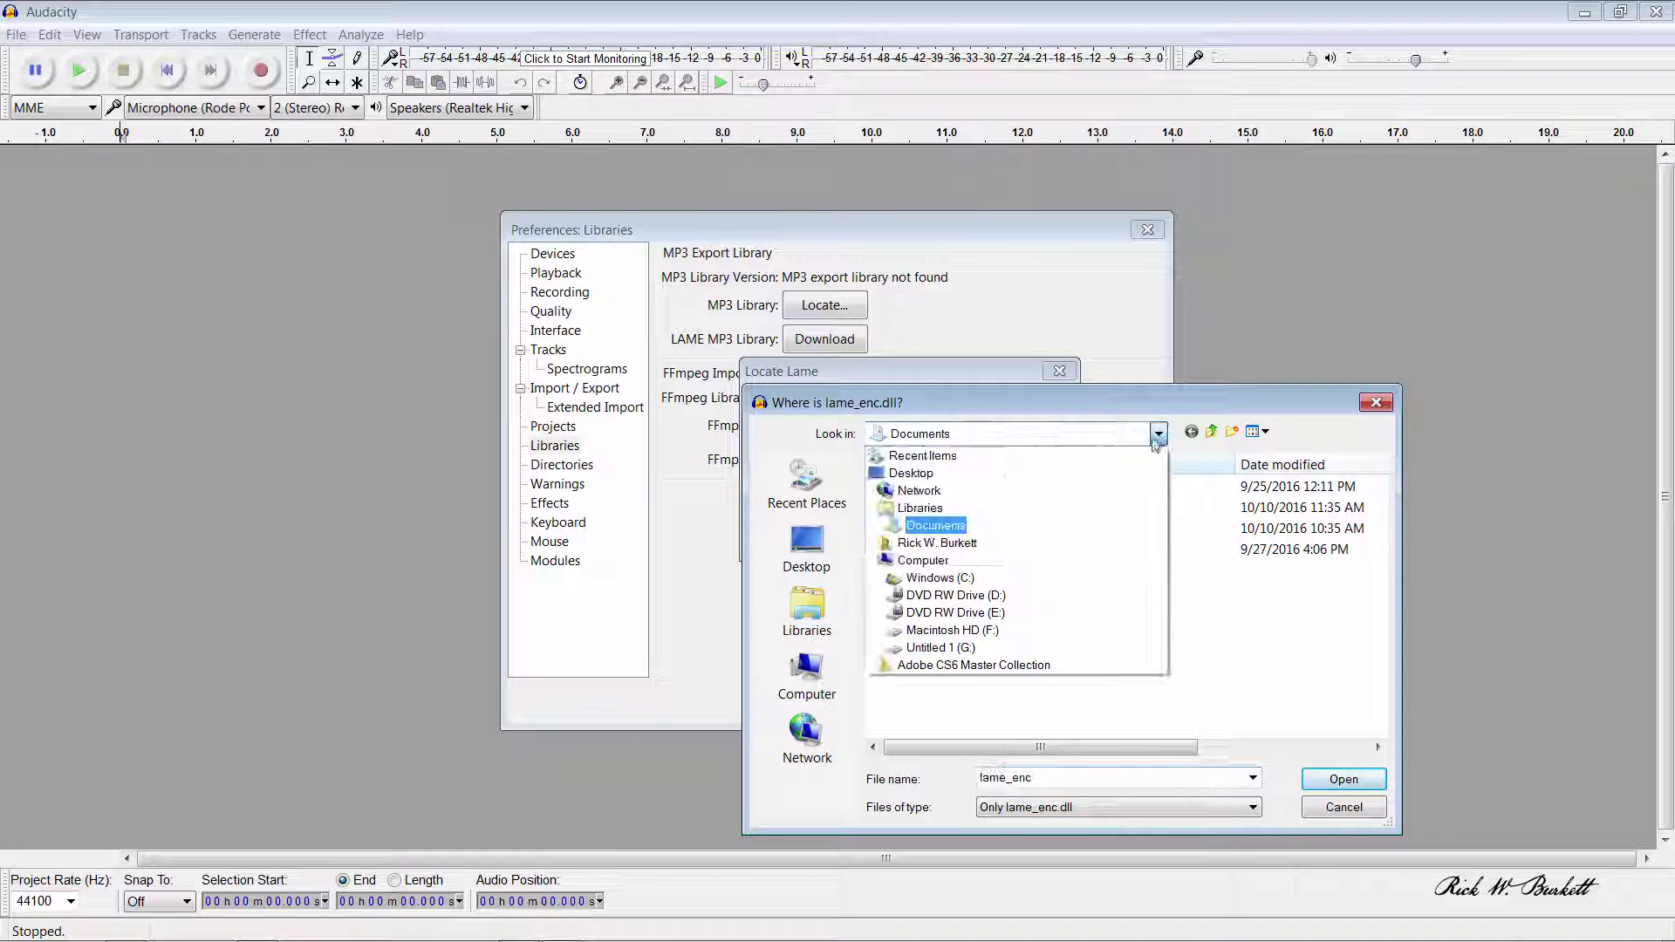
left_click(937, 544)
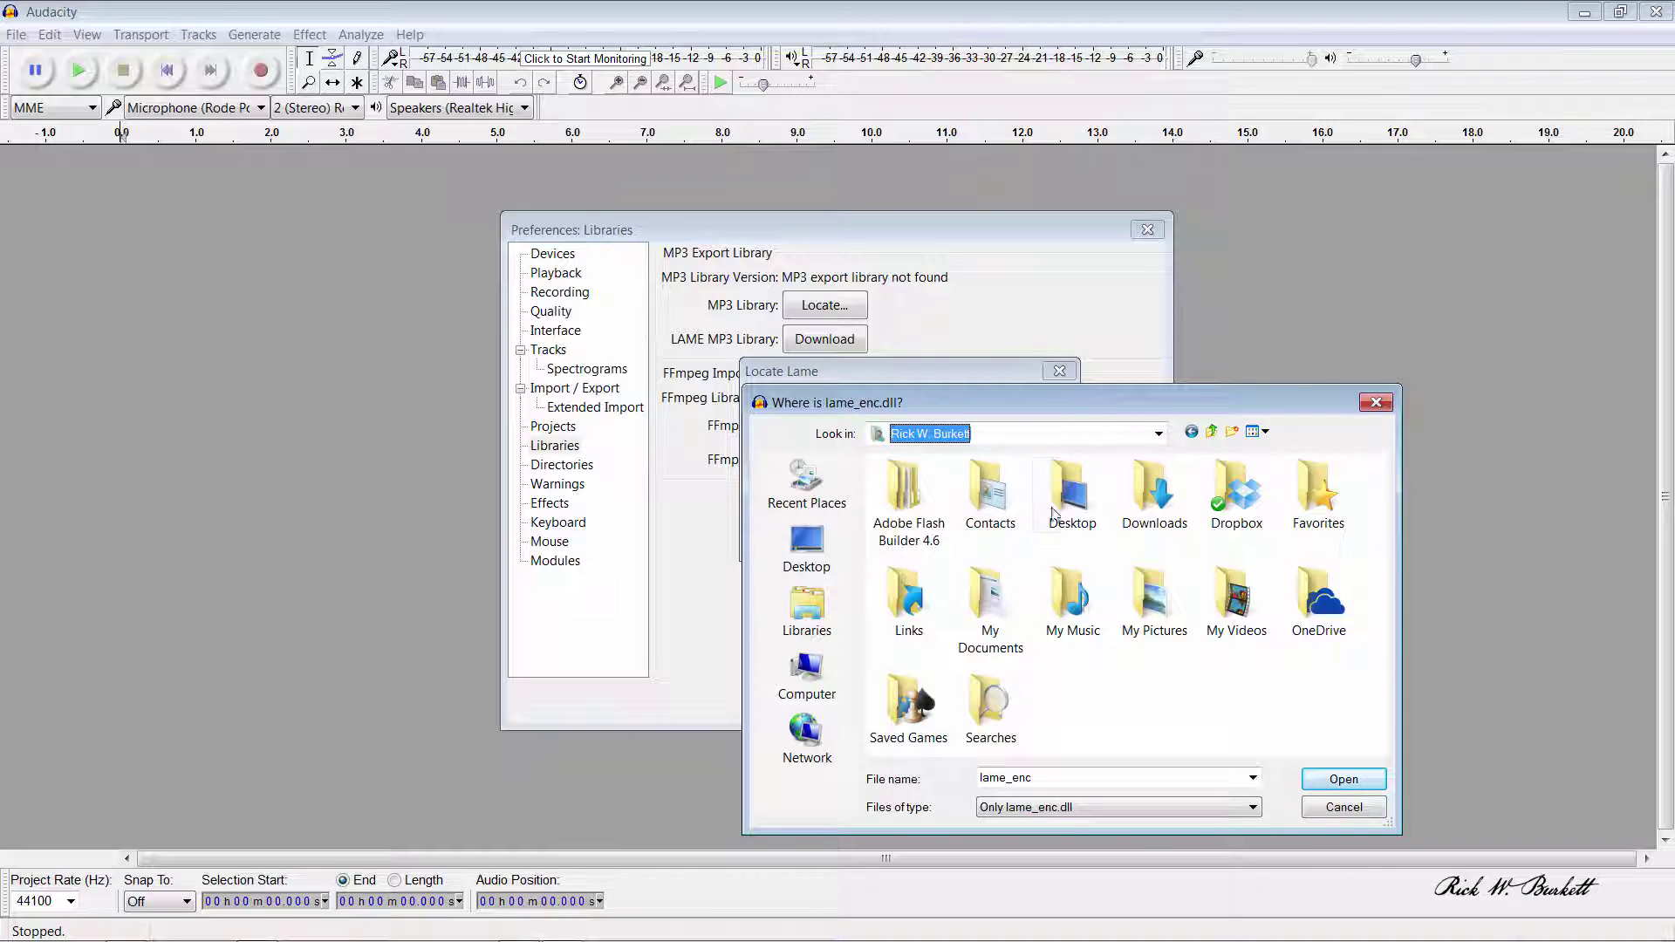
left_click(1158, 497)
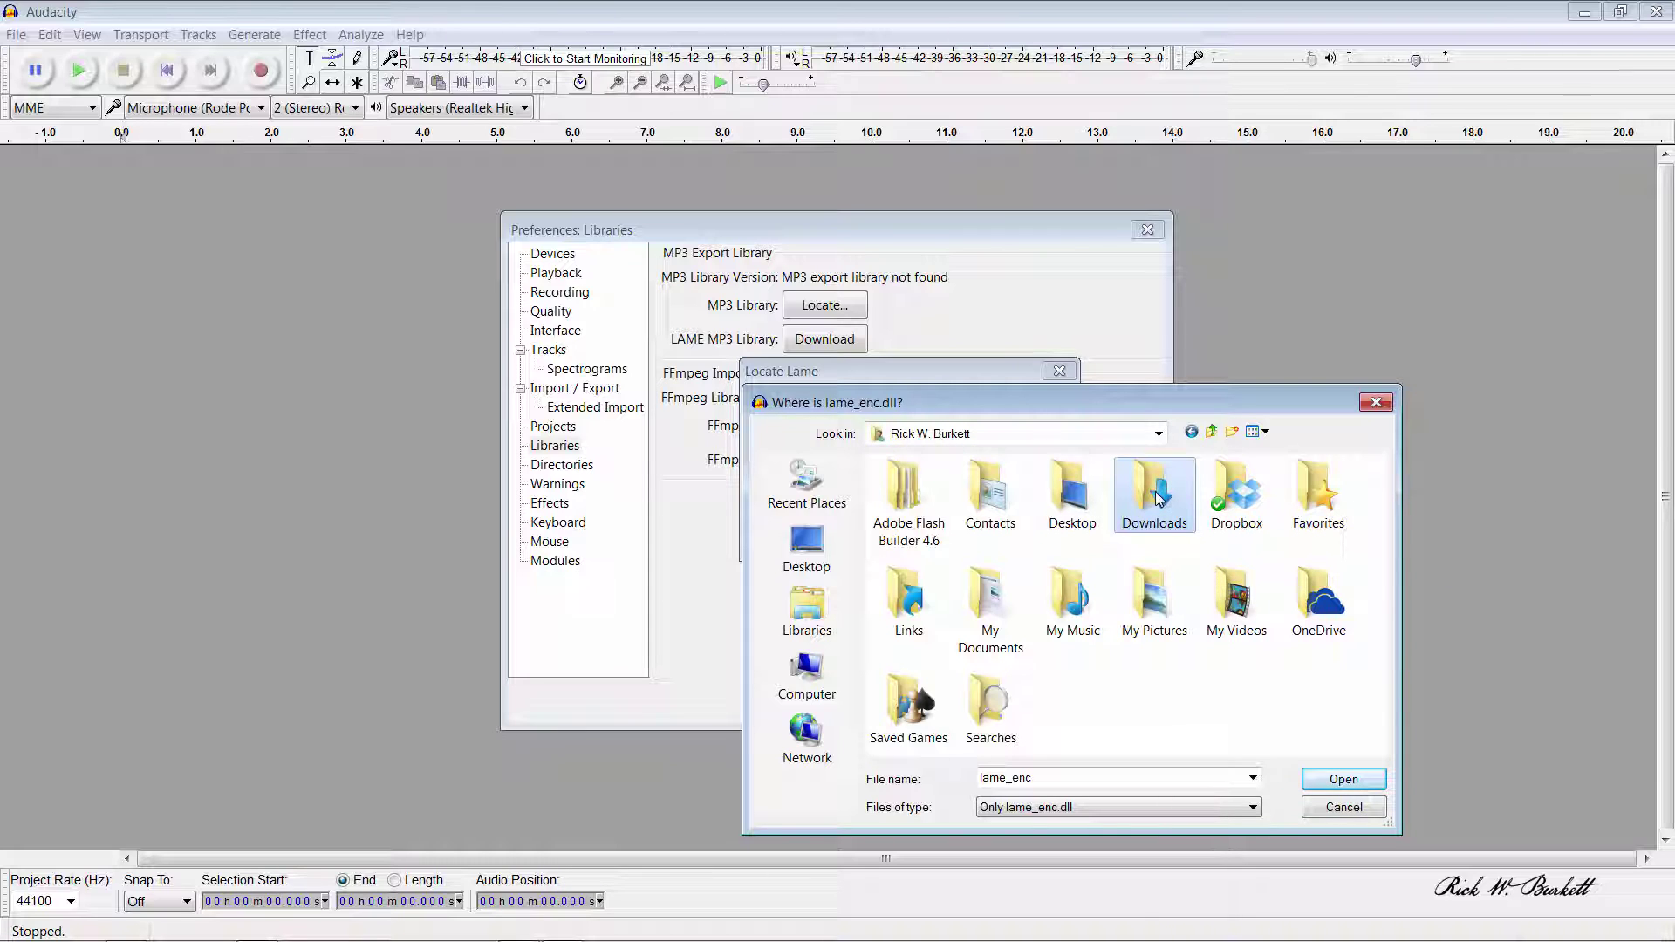
double_click(1158, 497)
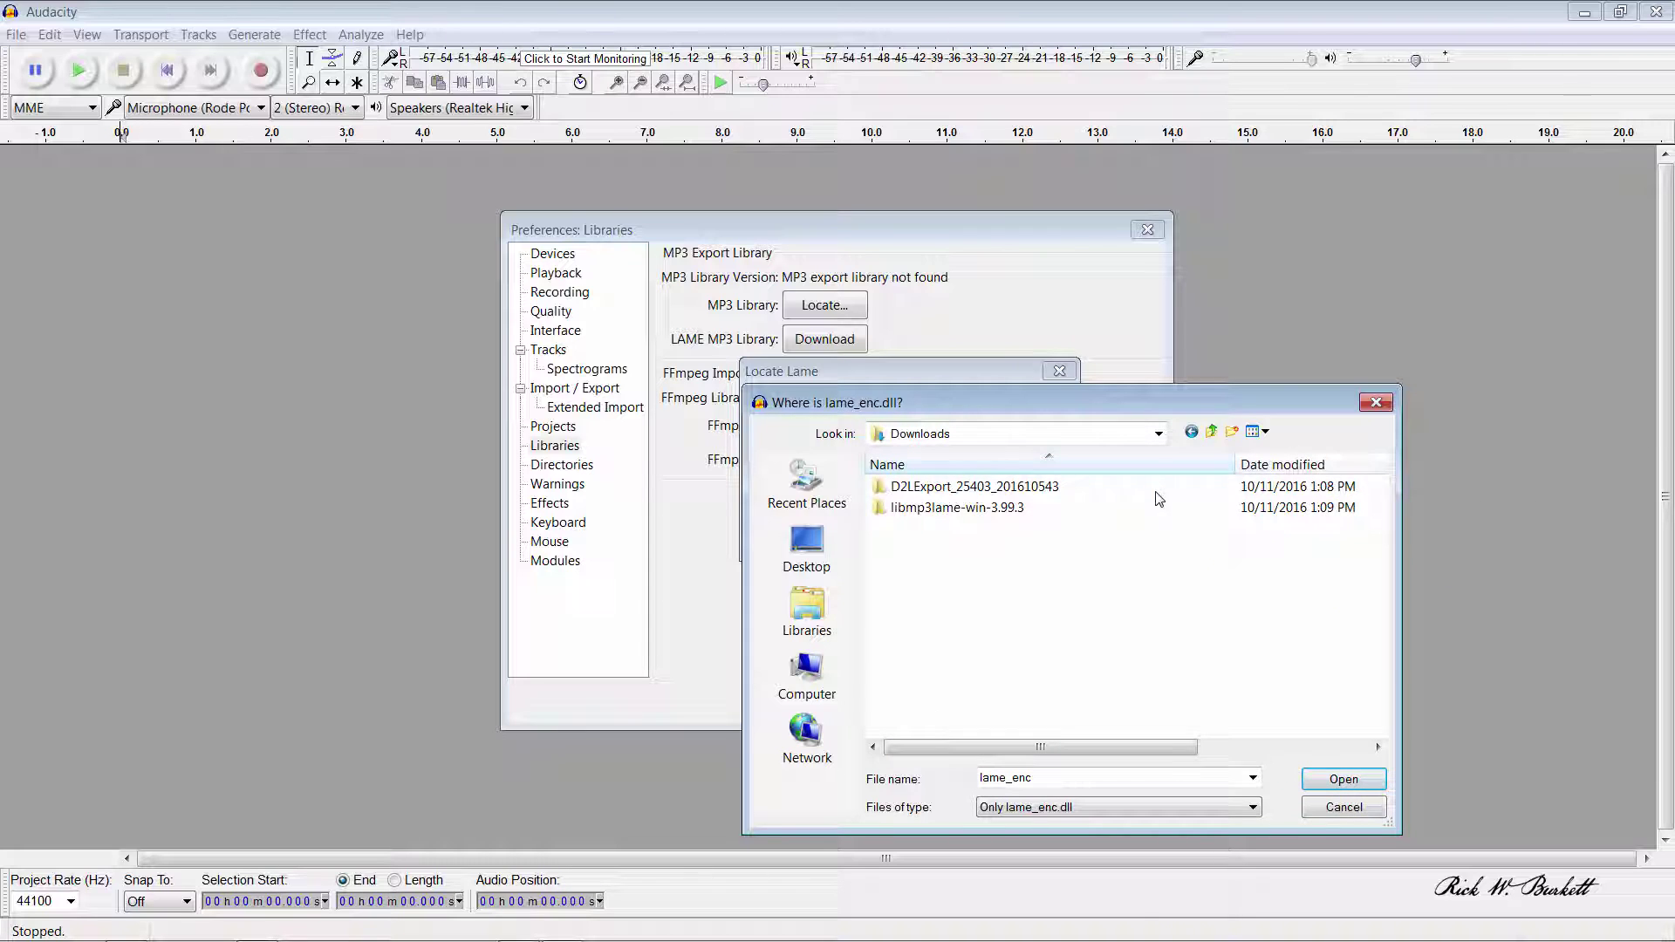
left_click(967, 514)
double_click(967, 514)
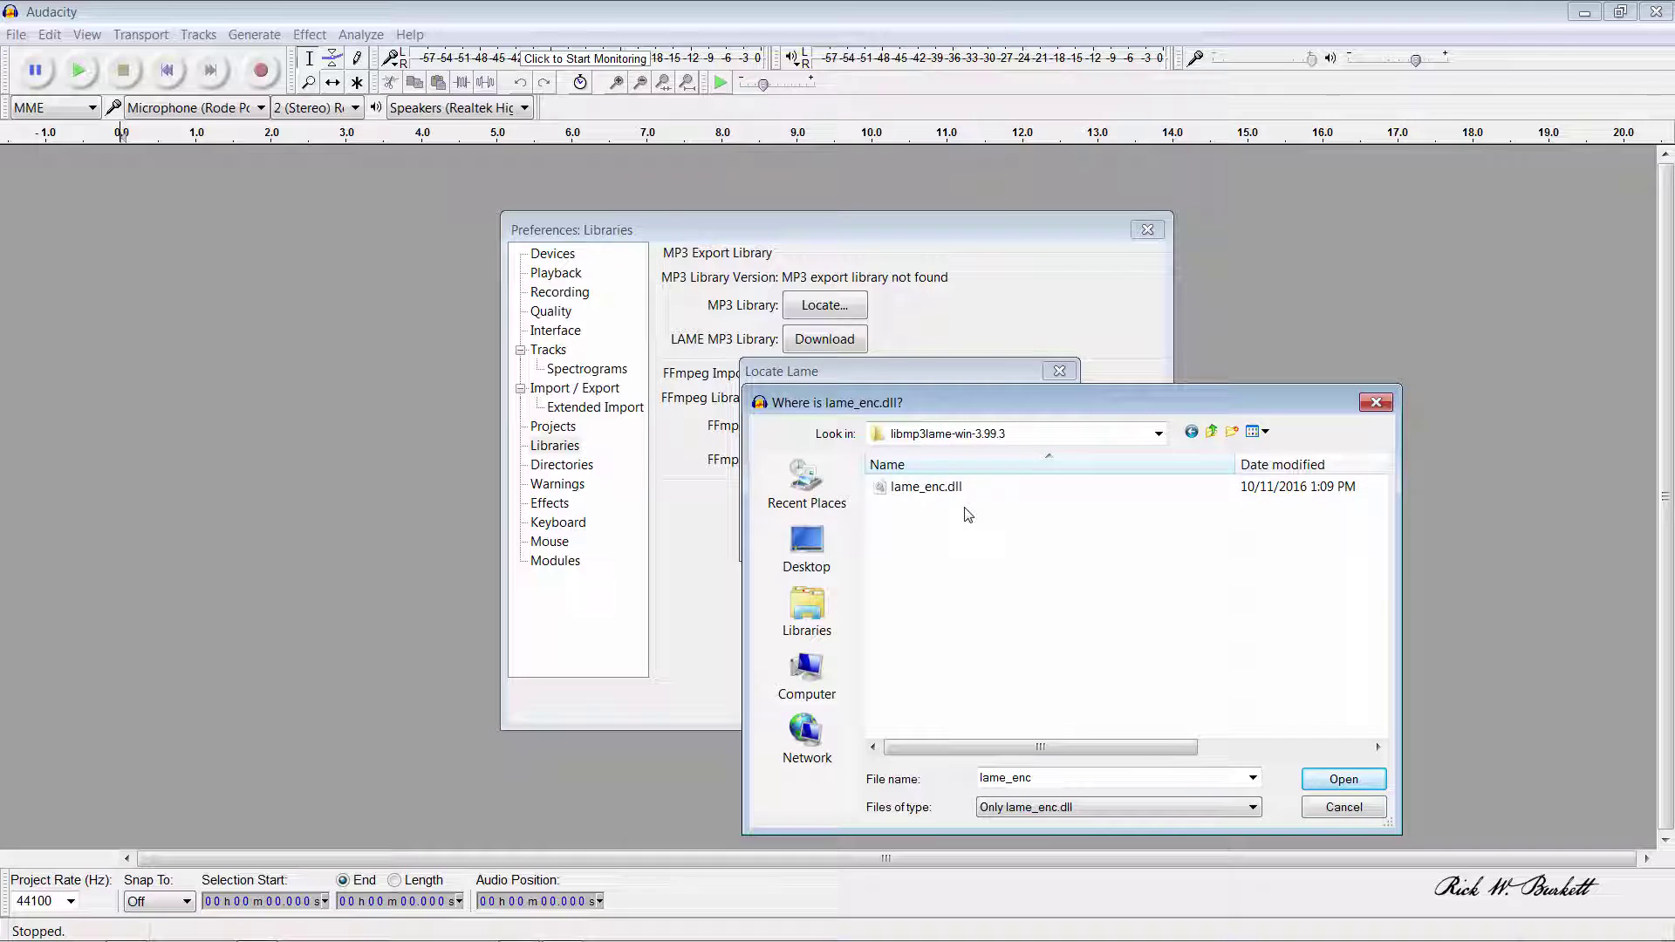
left_click(922, 489)
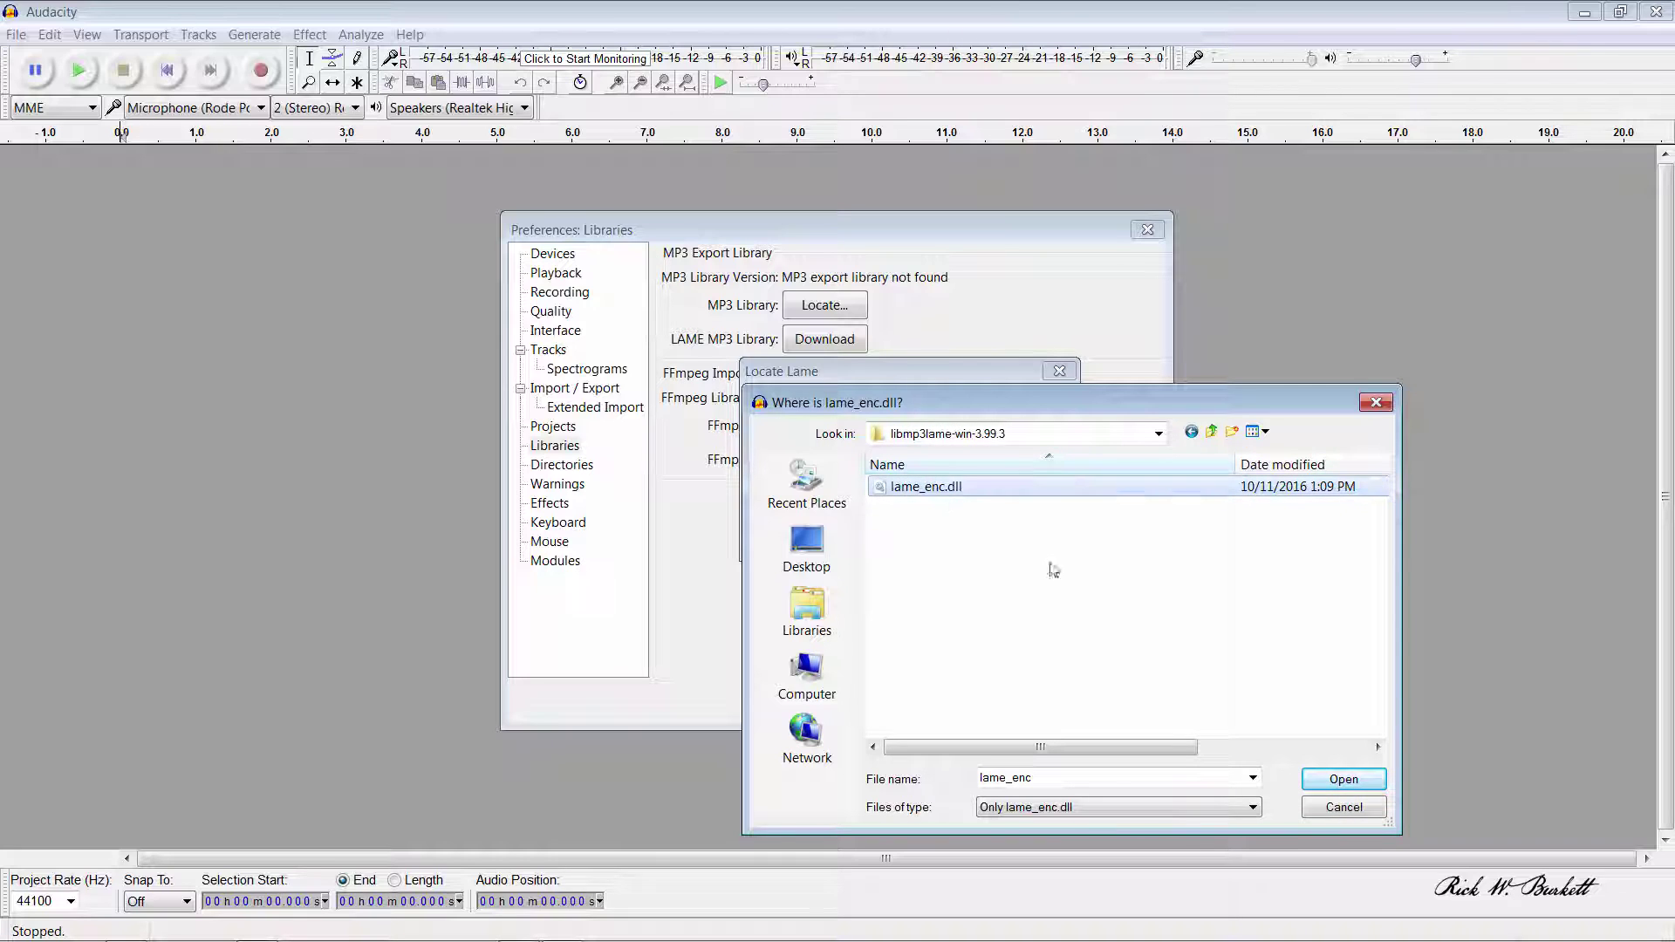
left_click(1340, 781)
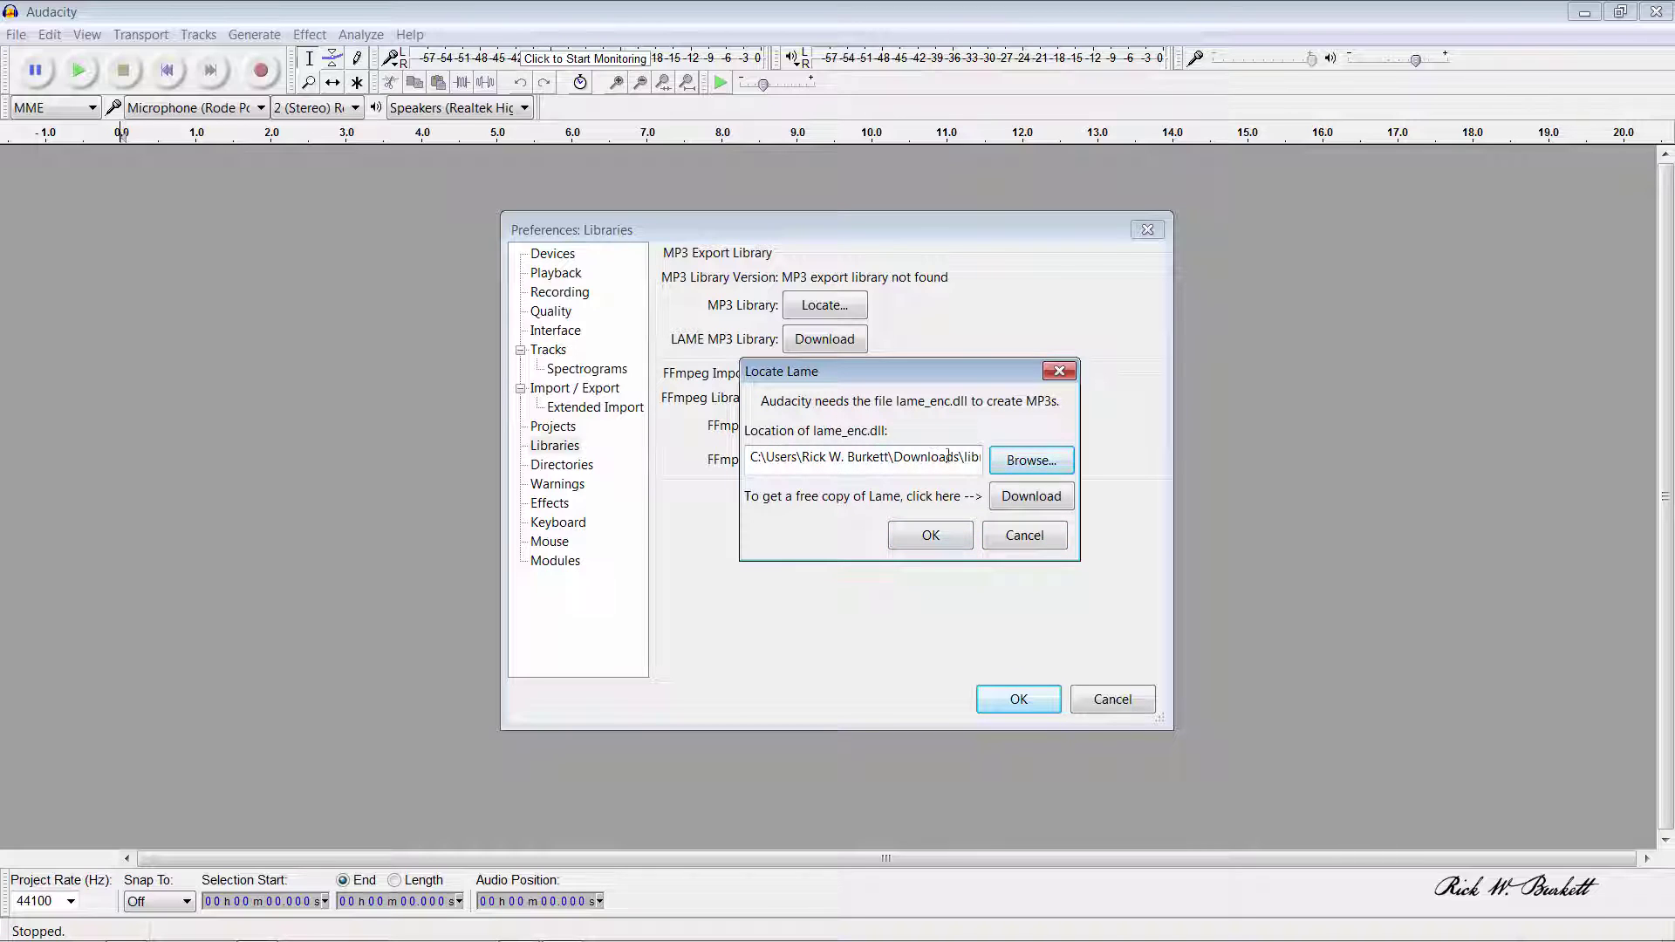
Step: Accept the LAME location, confirm MP3 Library Version LAME 3.99.3, and close Preferences
left_click(925, 538)
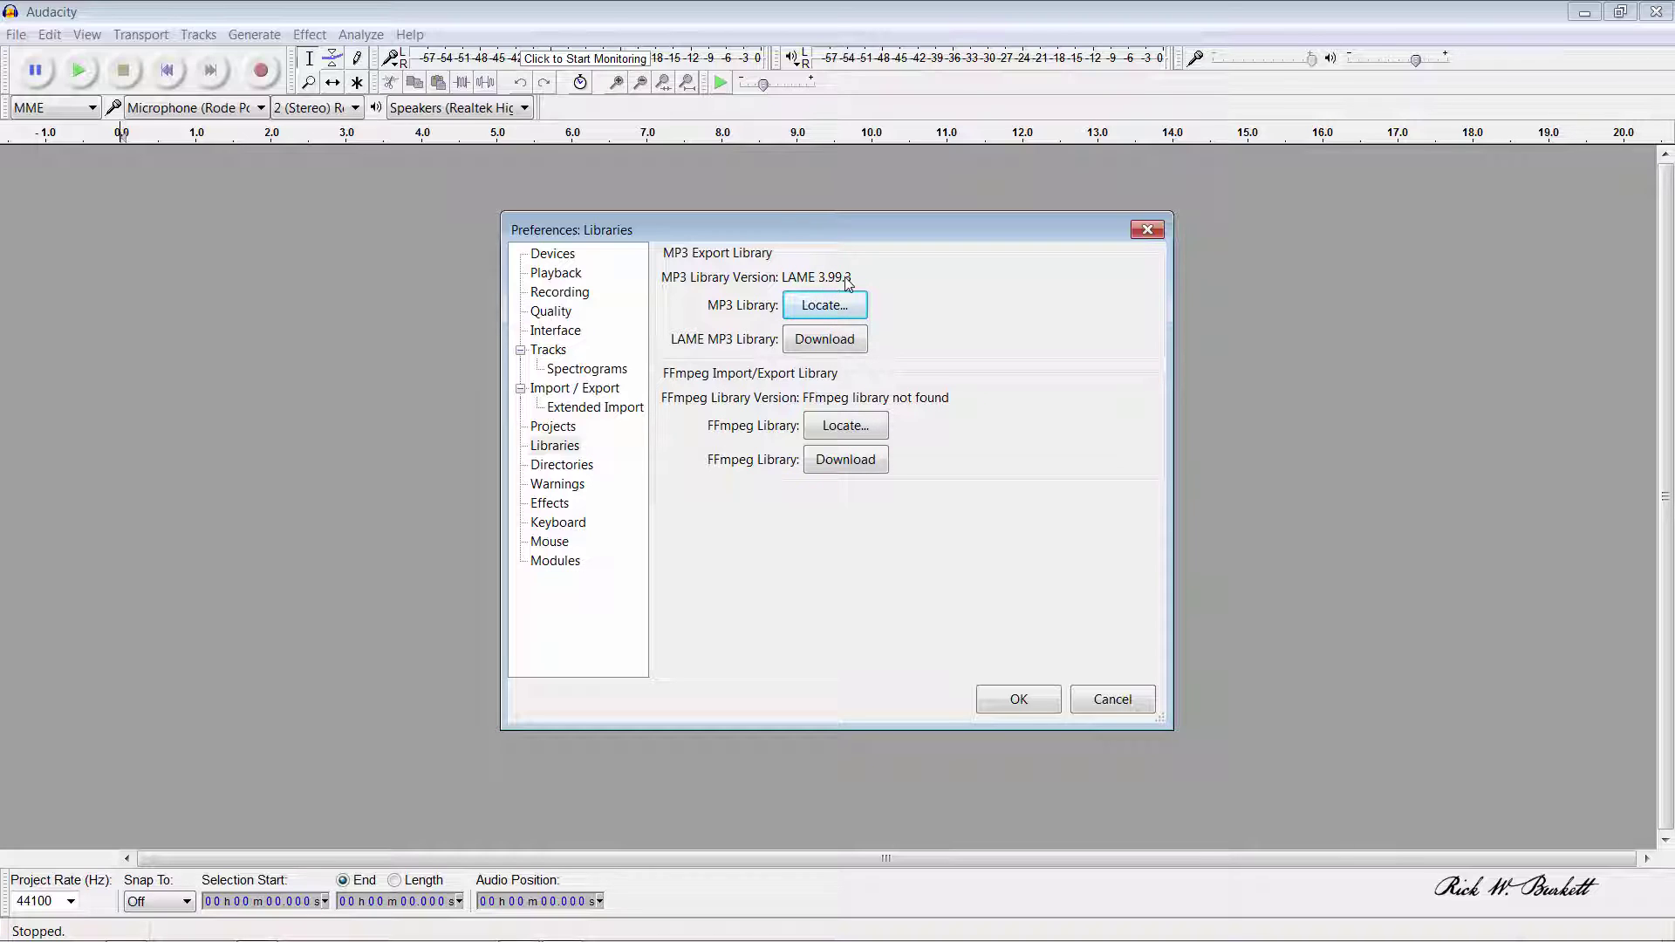
left_click(1018, 700)
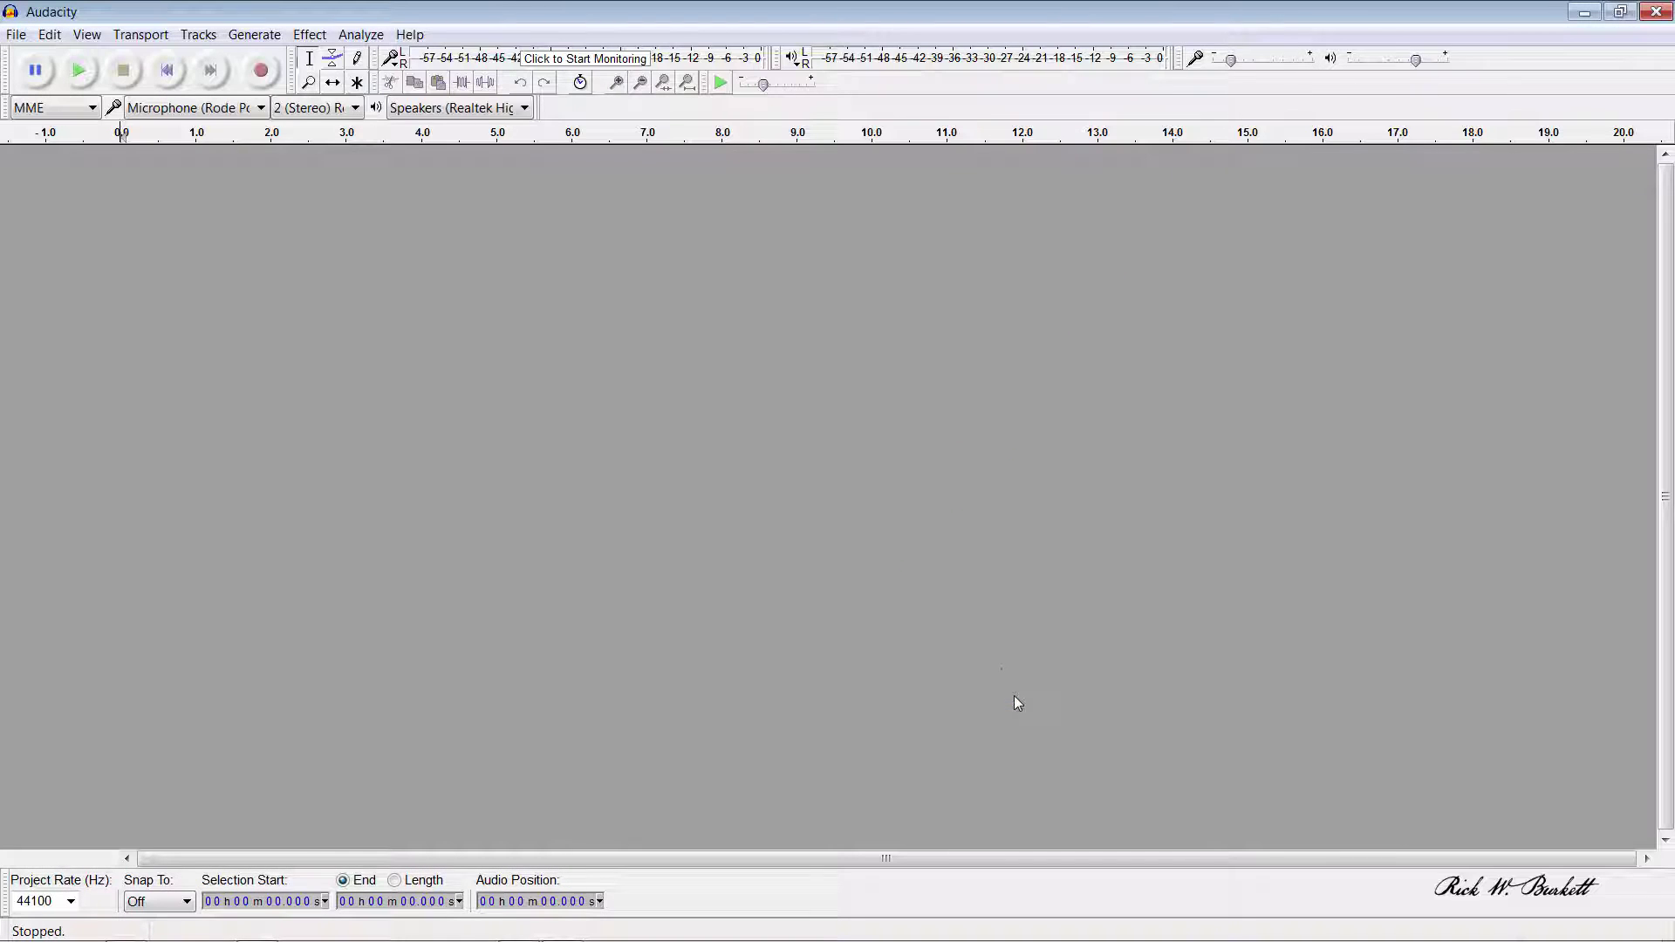